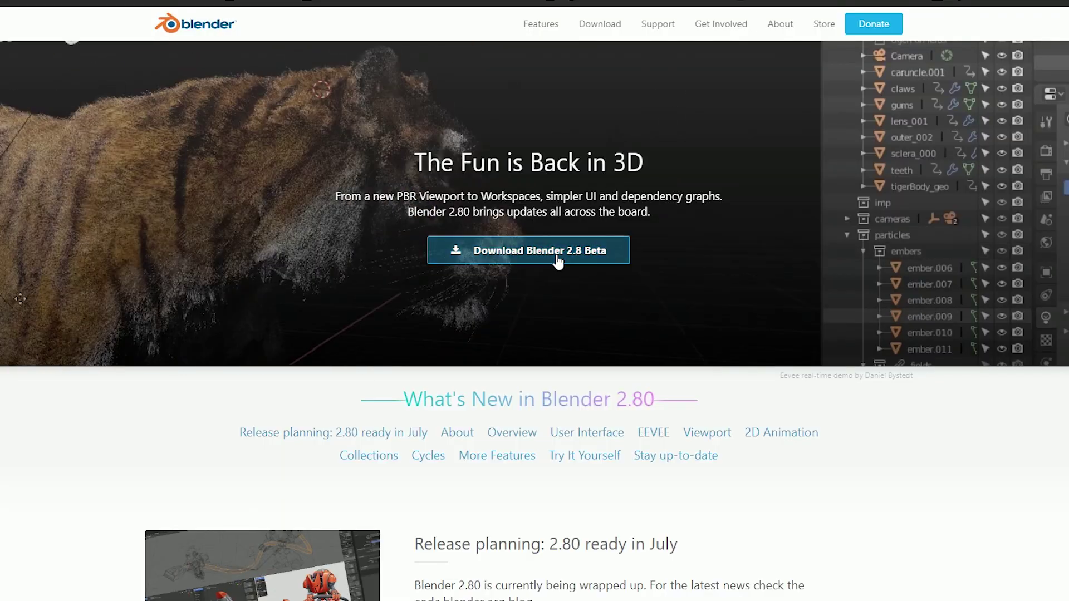
Step: Download the Blender 2.80 beta zip for 64-bit Windows from the blender.org download page
click(558, 261)
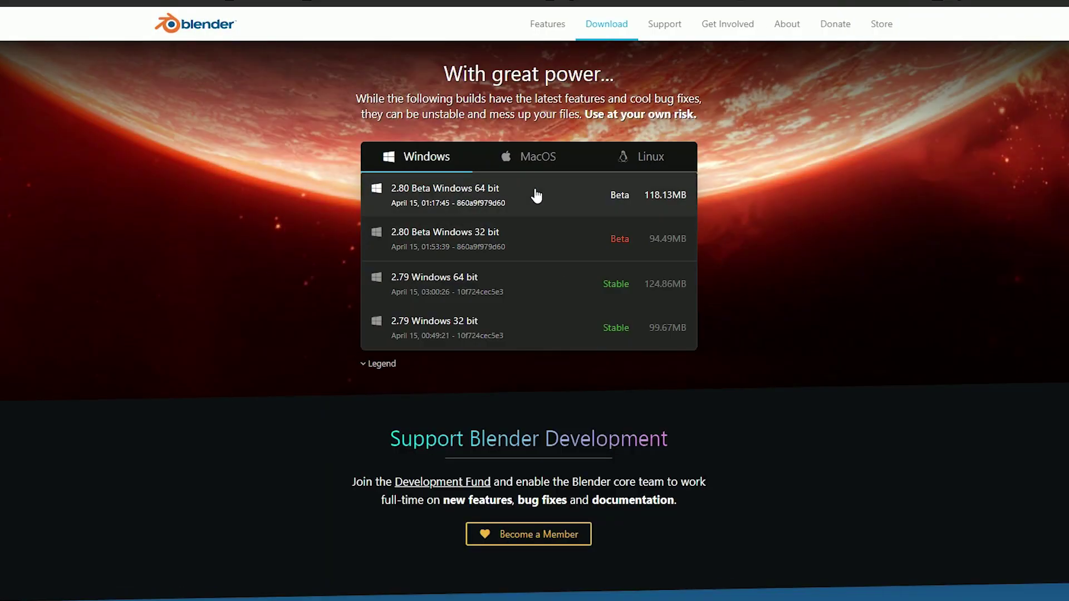
Step: Save the 2.80 beta download and extract the zip into a new folder
click(536, 194)
click(792, 529)
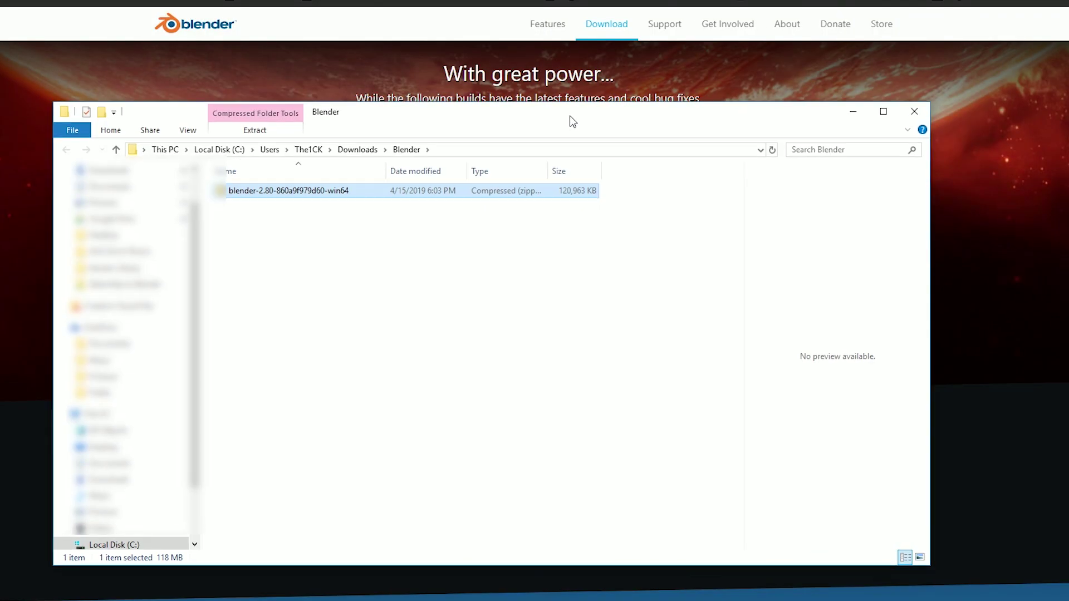
right_click(368, 191)
click(422, 231)
click(653, 426)
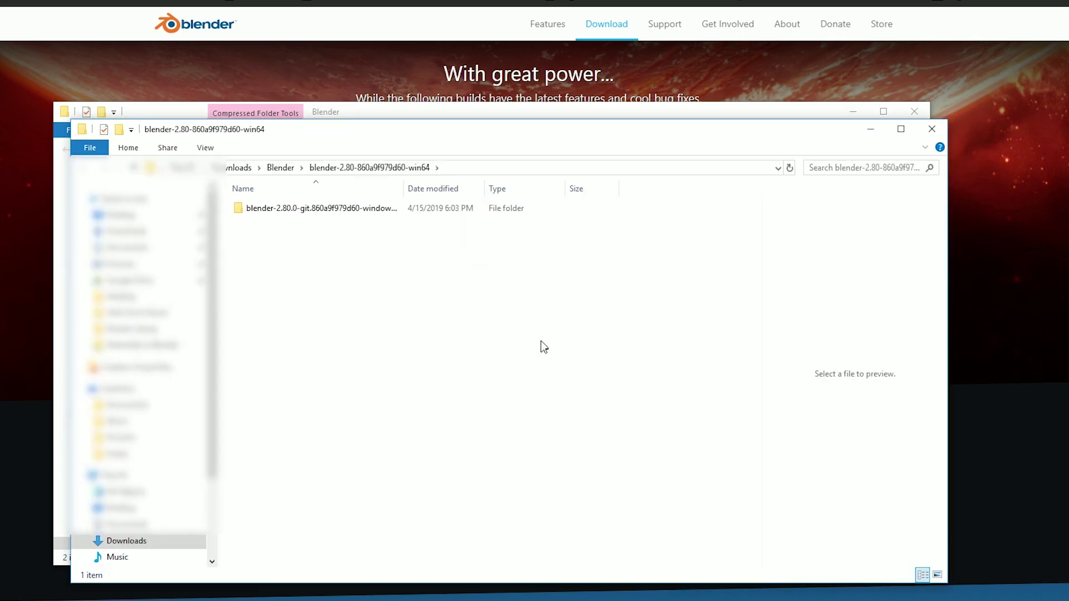
Step: Create a shortcut to blender.exe inside the extracted Blender build folder
double_click(341, 210)
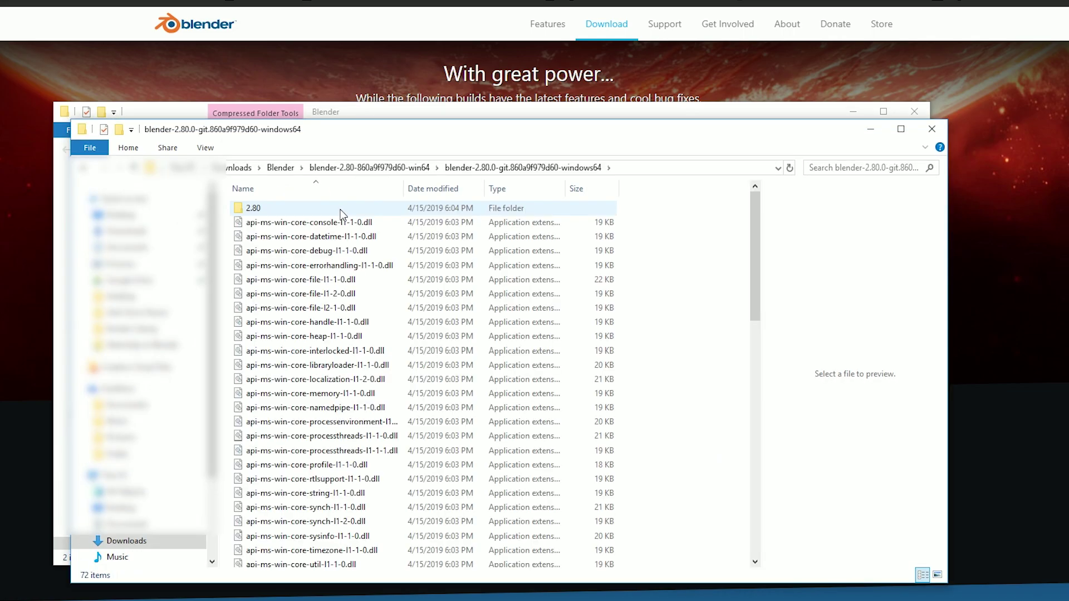
scroll(339, 209, down, 3)
scroll(340, 209, down, 5)
scroll(340, 210, down, 5)
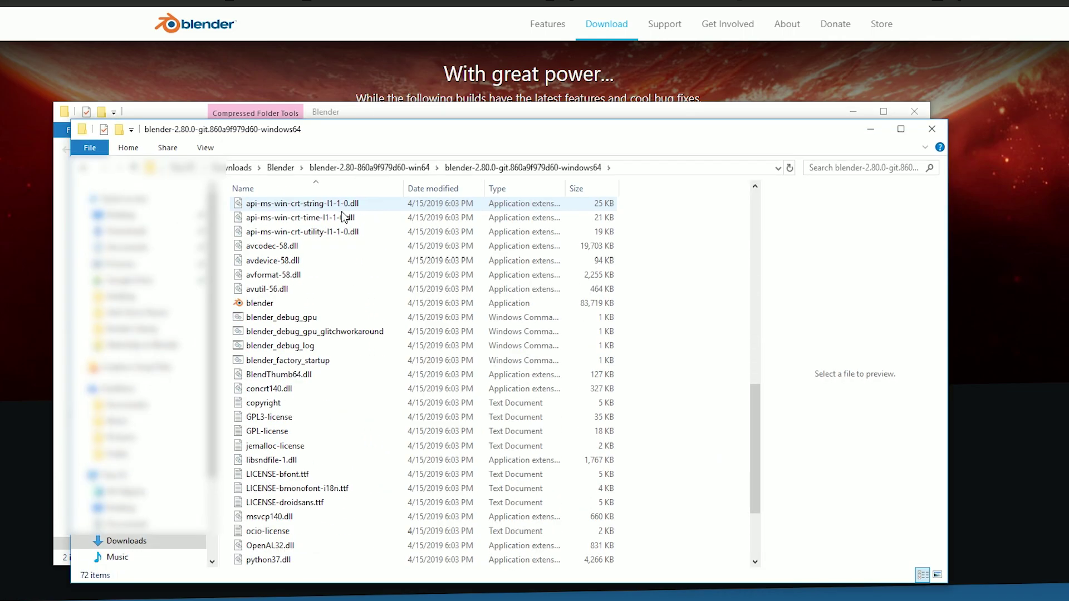
click(346, 306)
right_click(383, 311)
click(444, 568)
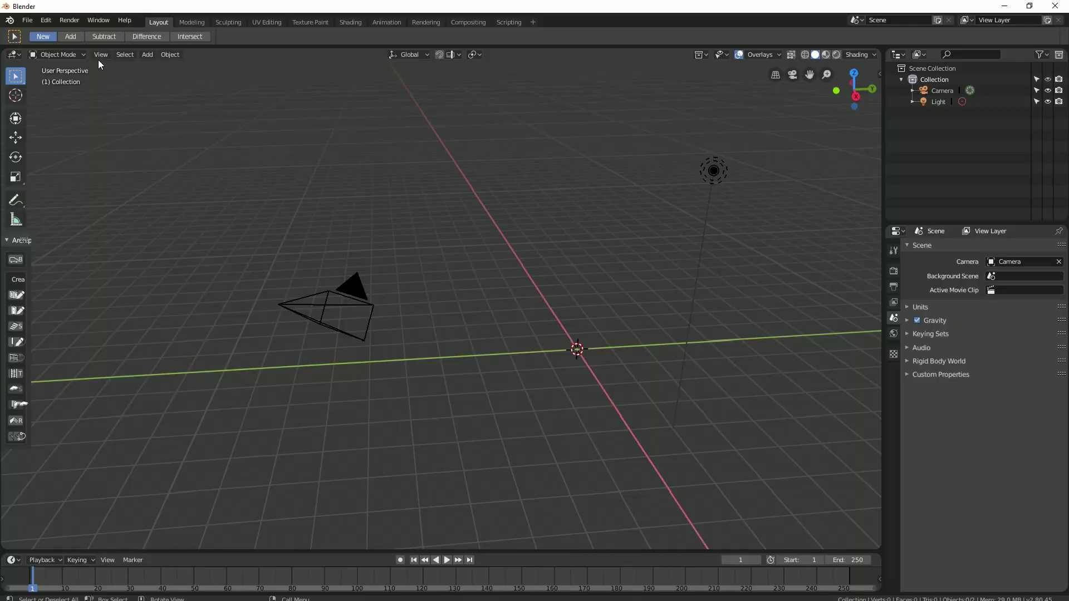
click(101, 55)
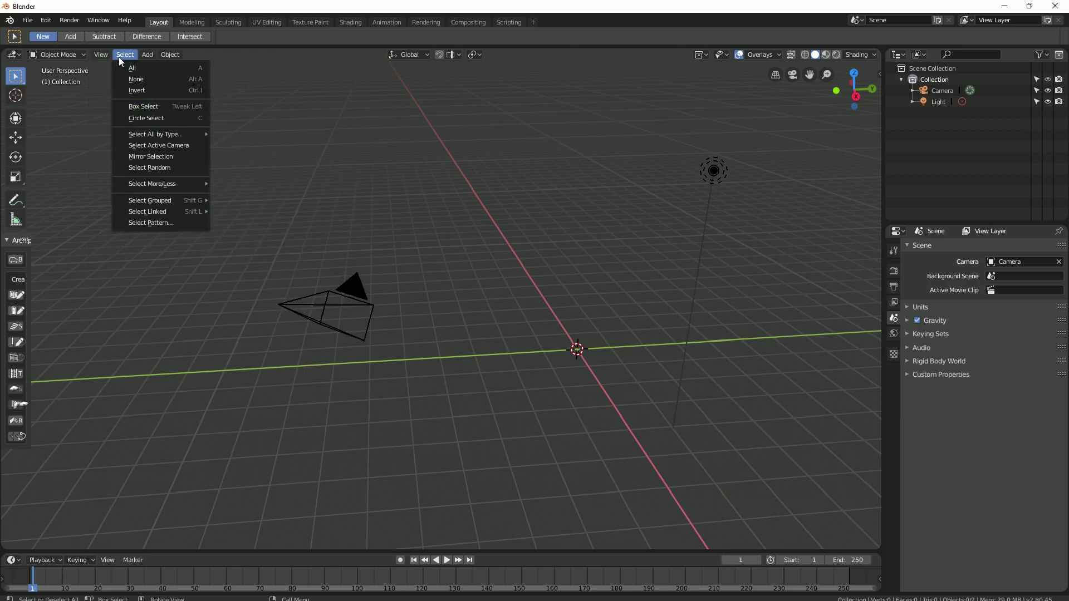
mouse_move(154, 134)
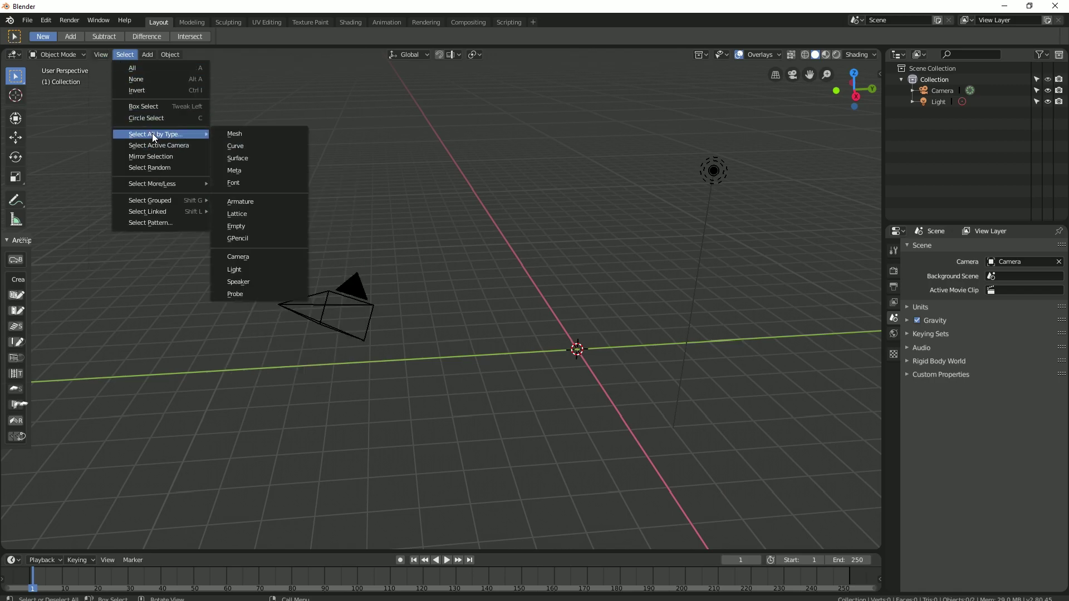
click(146, 56)
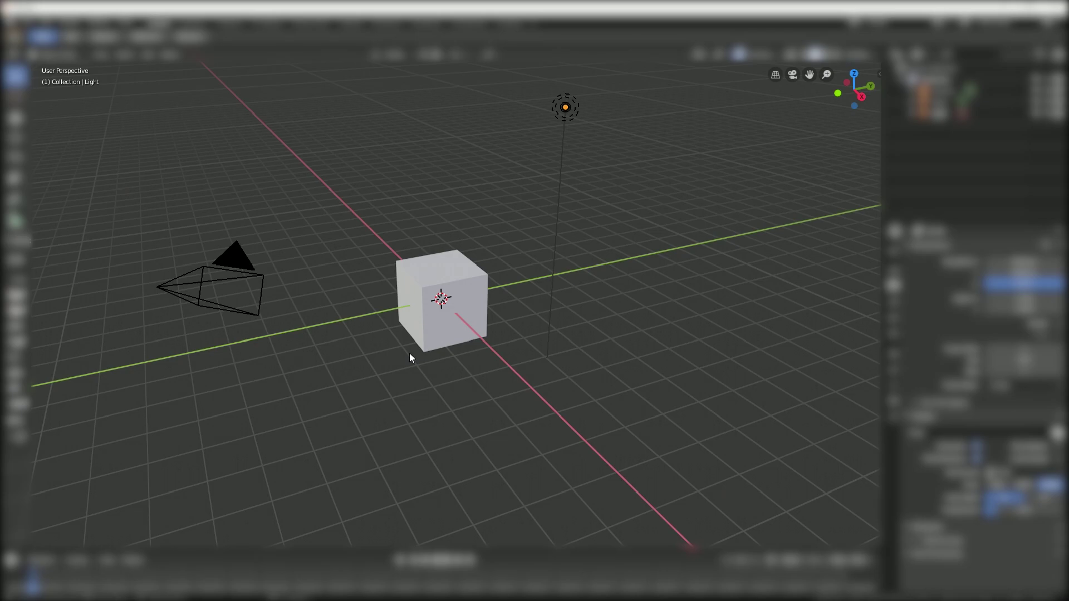
click(473, 301)
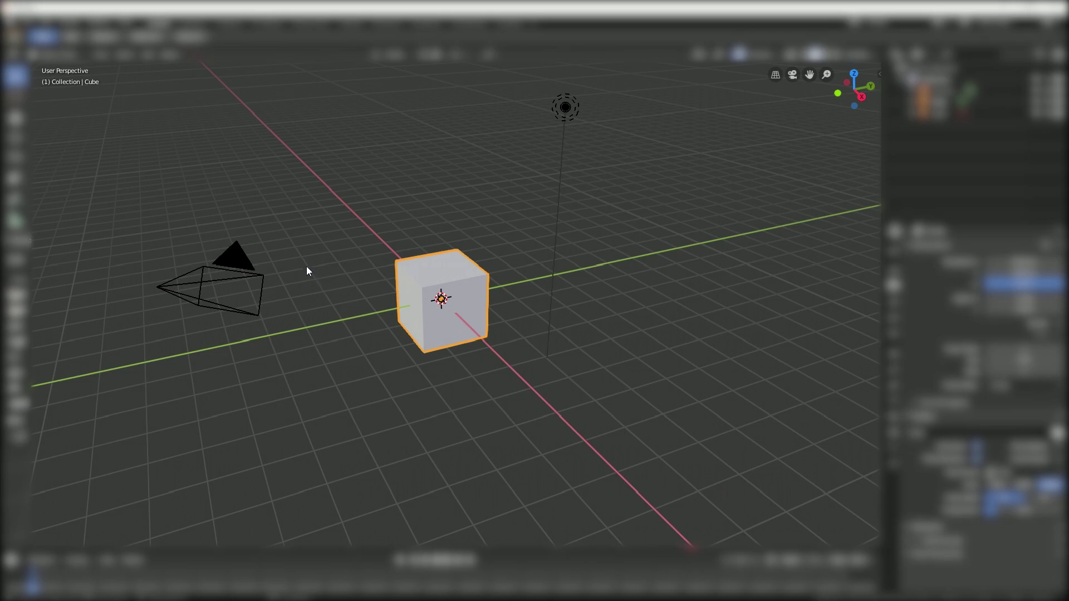
click(244, 257)
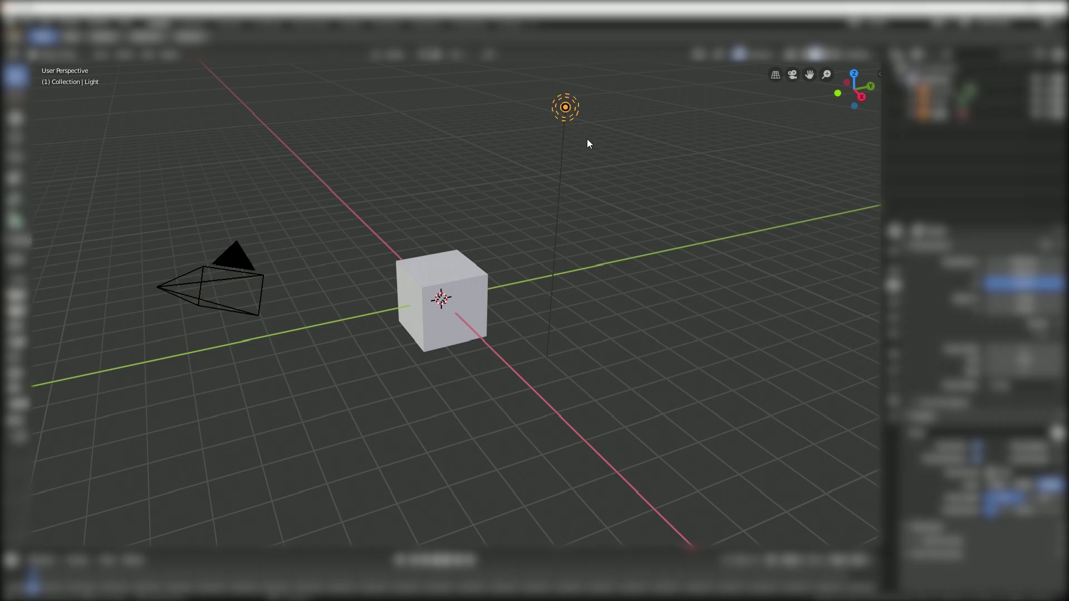
click(469, 309)
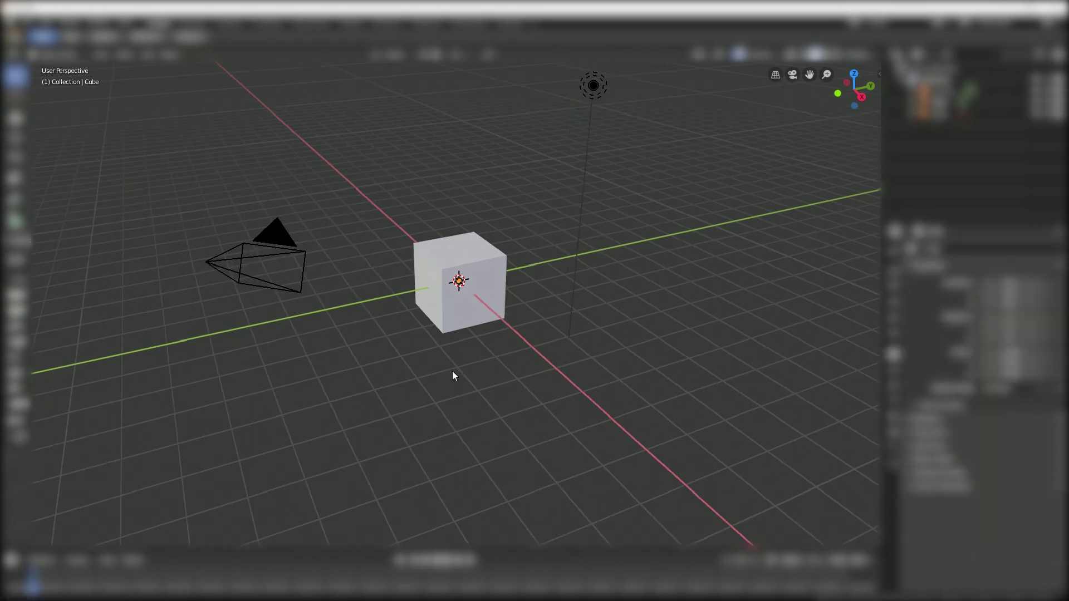
middle_drag(452, 371, 860, 363)
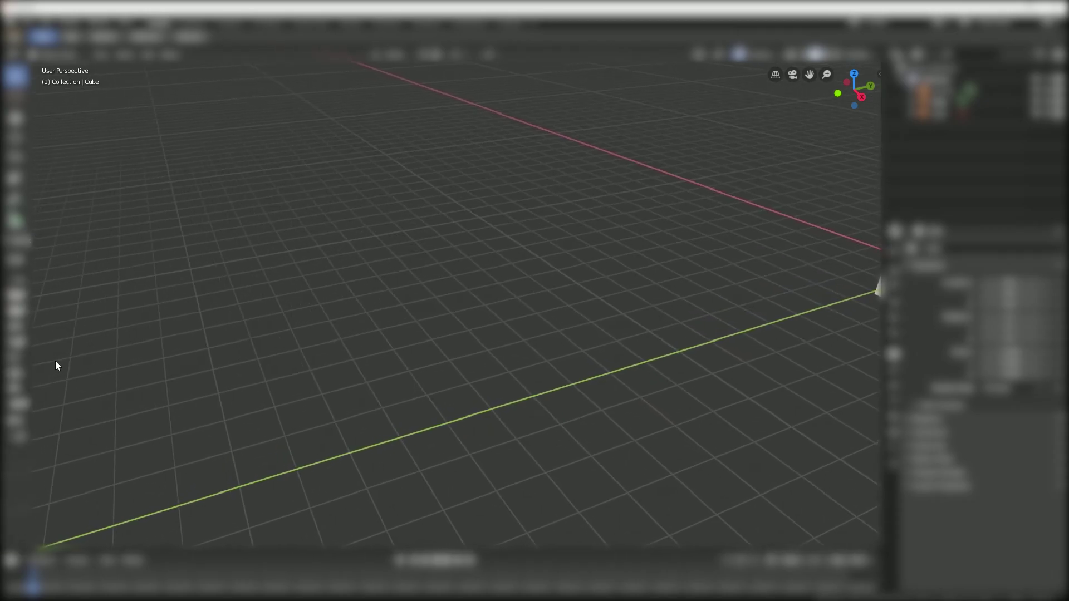
mouse_move(55, 360)
middle_down()
mouse_move(816, 365)
mouse_move(454, 362)
middle_up()
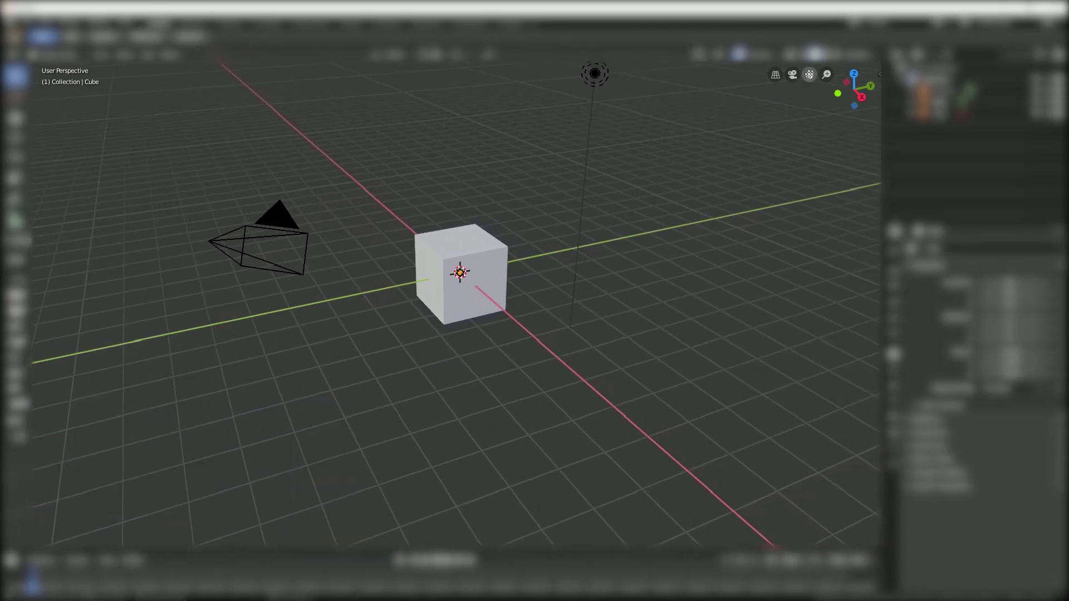
shift+middle_drag(459, 335, 210, 318)
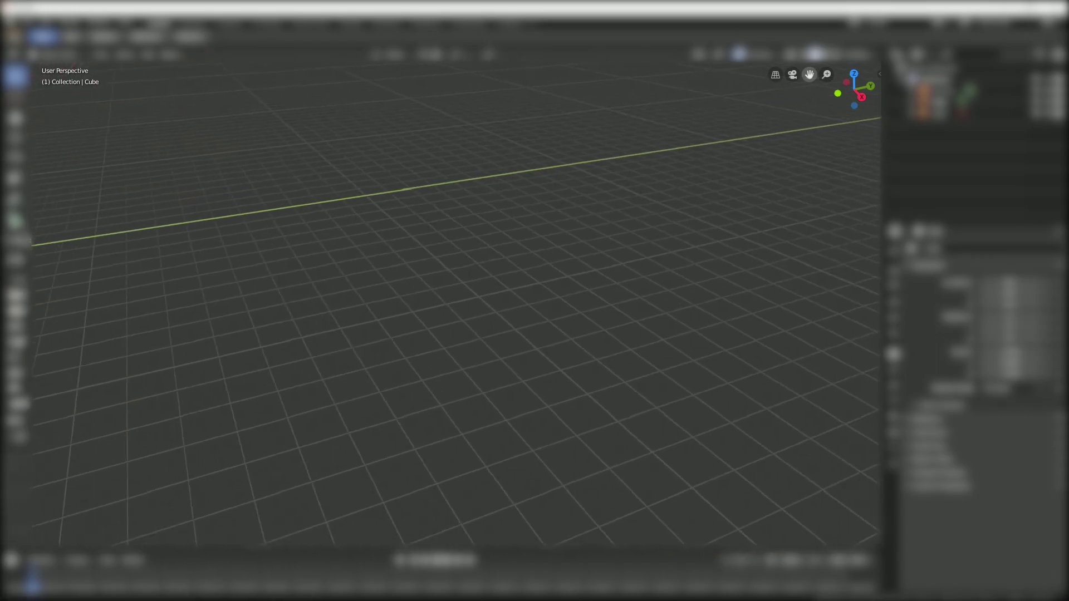
drag(808, 74, 809, 74)
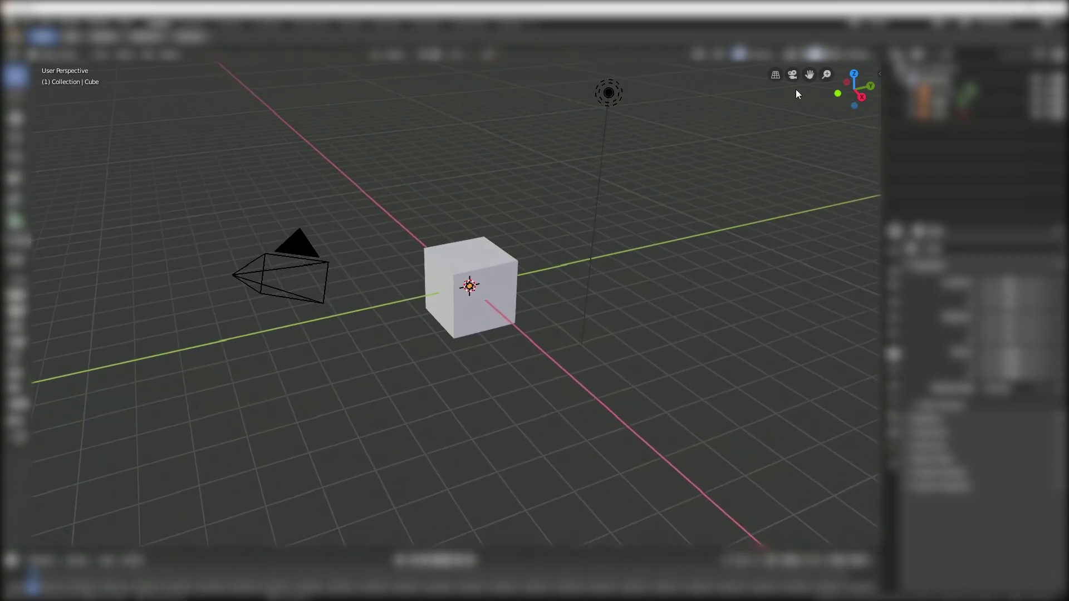
shift+middle_drag(474, 370, 761, 387)
mouse_move(399, 371)
shift+middle_down()
mouse_move(794, 386)
mouse_move(78, 365)
shift+middle_up()
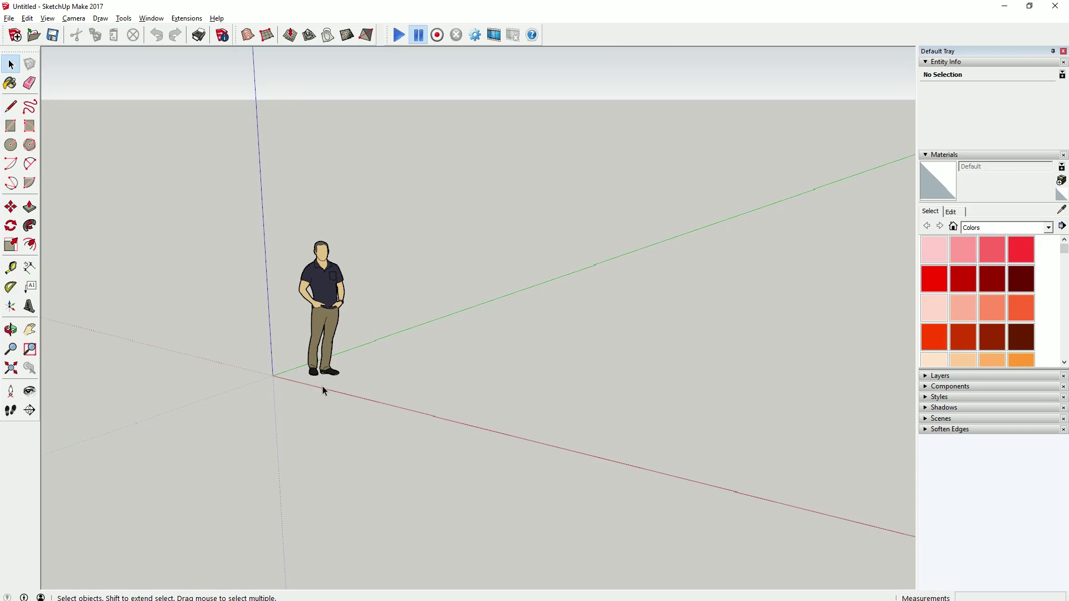
scroll(305, 385, up, 1)
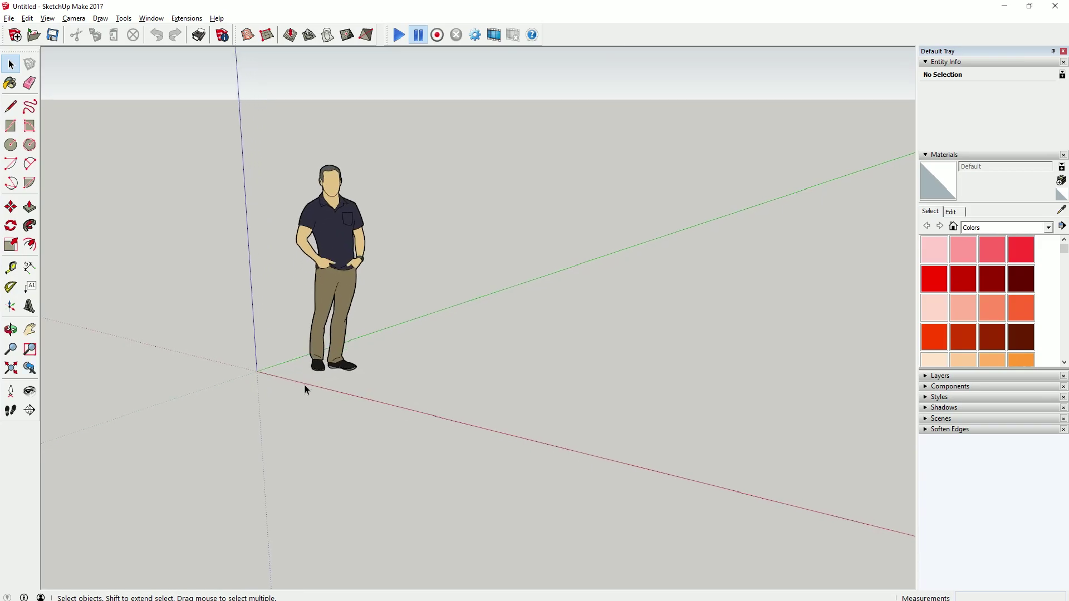
scroll(301, 386, up, 2)
scroll(301, 387, down, 2)
scroll(588, 349, up, 2)
scroll(588, 350, up, 2)
scroll(589, 352, down, 1)
scroll(589, 352, down, 1)
scroll(589, 353, down, 1)
scroll(316, 404, up, 2)
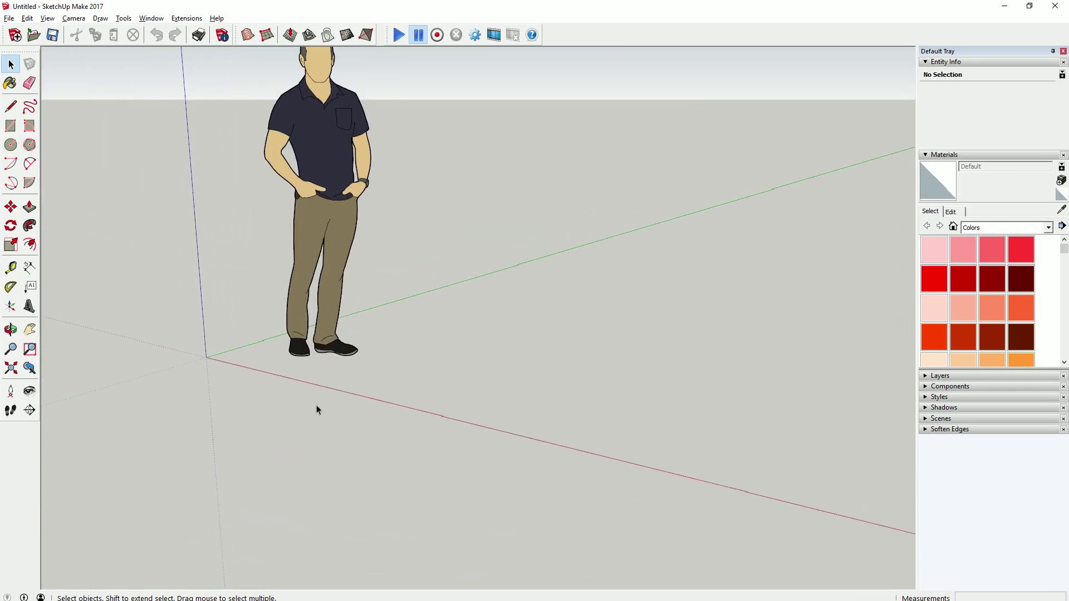
scroll(317, 405, up, 2)
scroll(317, 404, down, 1)
scroll(316, 407, down, 1)
scroll(317, 410, down, 1)
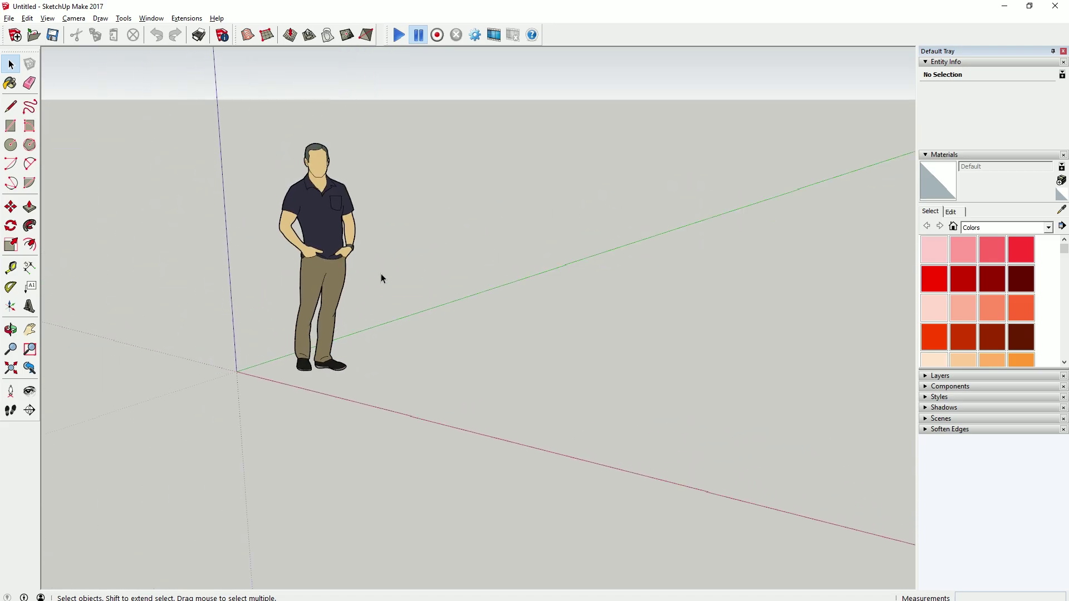
scroll(382, 239, up, 2)
scroll(382, 240, up, 2)
scroll(382, 240, up, 1)
scroll(381, 240, down, 3)
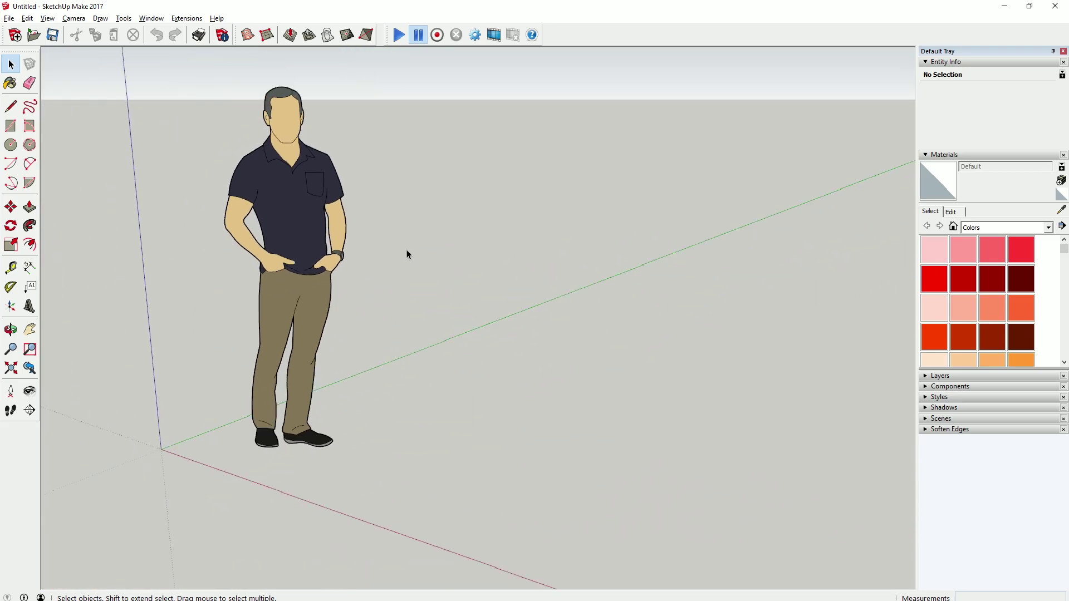
scroll(406, 250, down, 1)
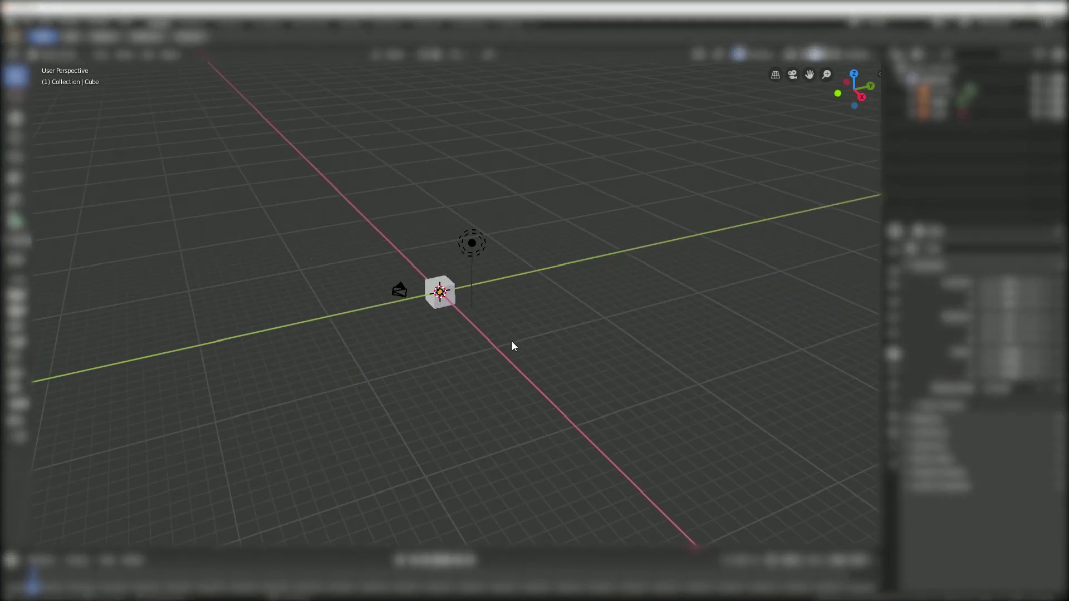
scroll(511, 344, up, 3)
scroll(512, 343, up, 3)
scroll(512, 344, up, 2)
scroll(512, 344, down, 2)
scroll(511, 346, down, 5)
scroll(721, 354, down, 3)
scroll(719, 356, down, 2)
scroll(804, 346, up, 3)
scroll(804, 346, up, 3)
scroll(804, 346, up, 3)
scroll(802, 349, down, 4)
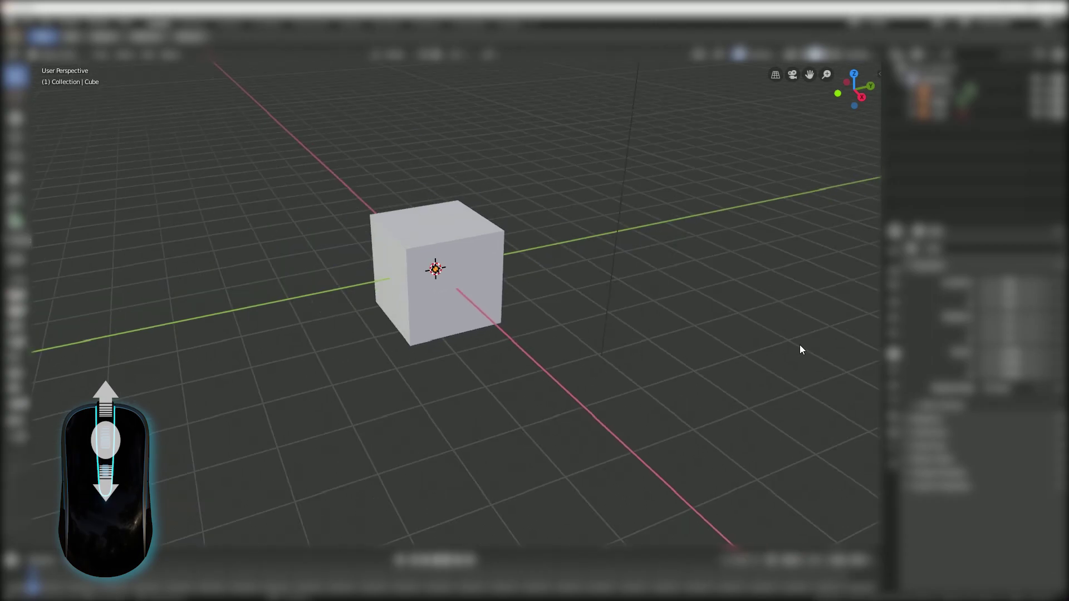
scroll(752, 337, down, 2)
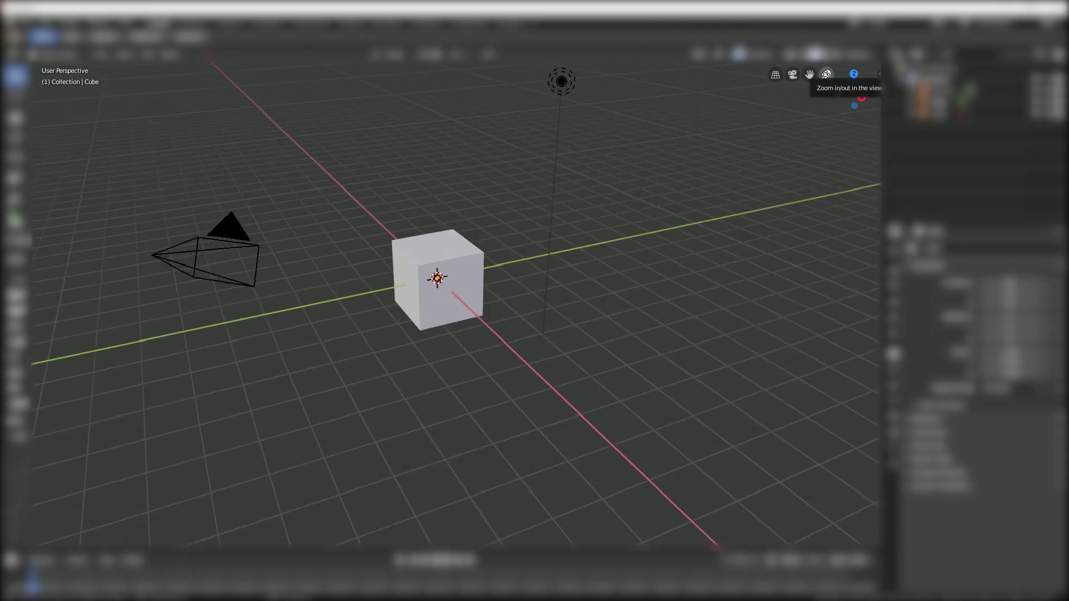
mouse_move(825, 74)
mouse_down()
mouse_move(826, 51)
mouse_move(434, 389)
mouse_up()
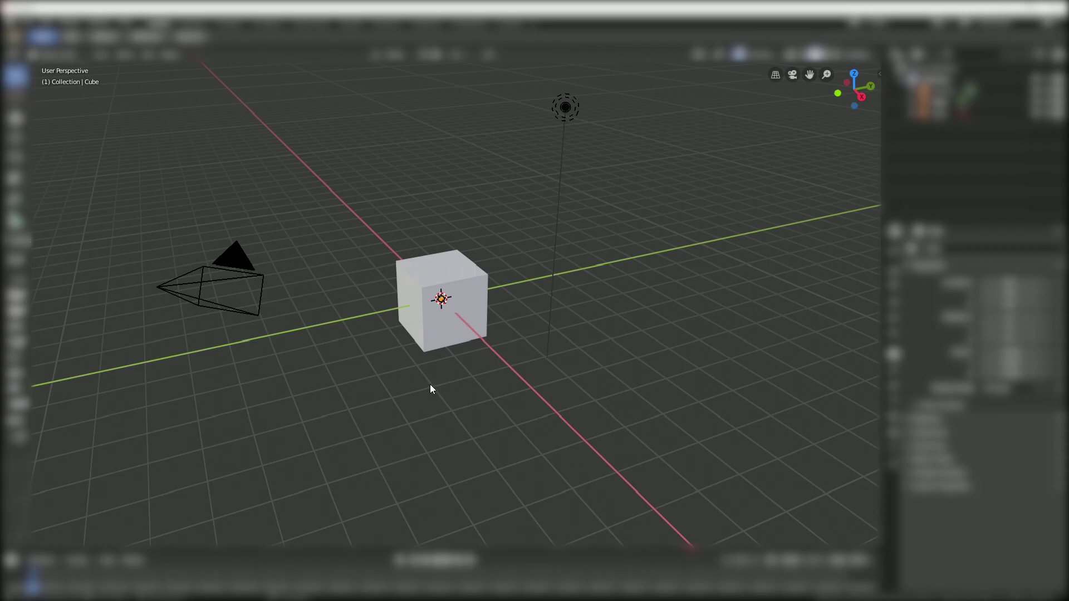
middle_drag(401, 382, 854, 382)
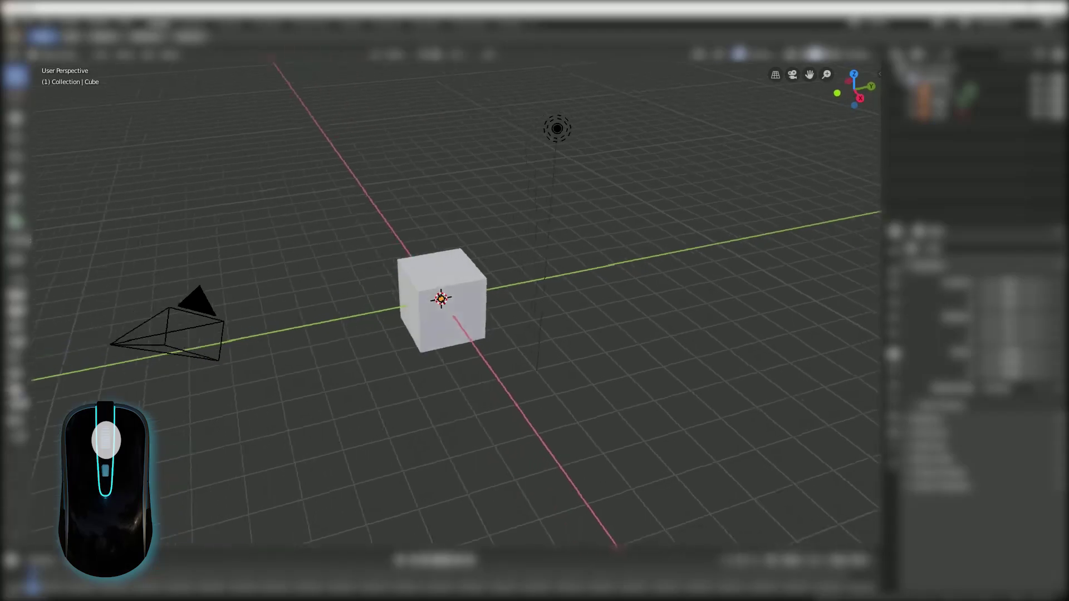
mouse_move(78, 401)
middle_down()
mouse_move(413, 406)
mouse_move(512, 395)
middle_up()
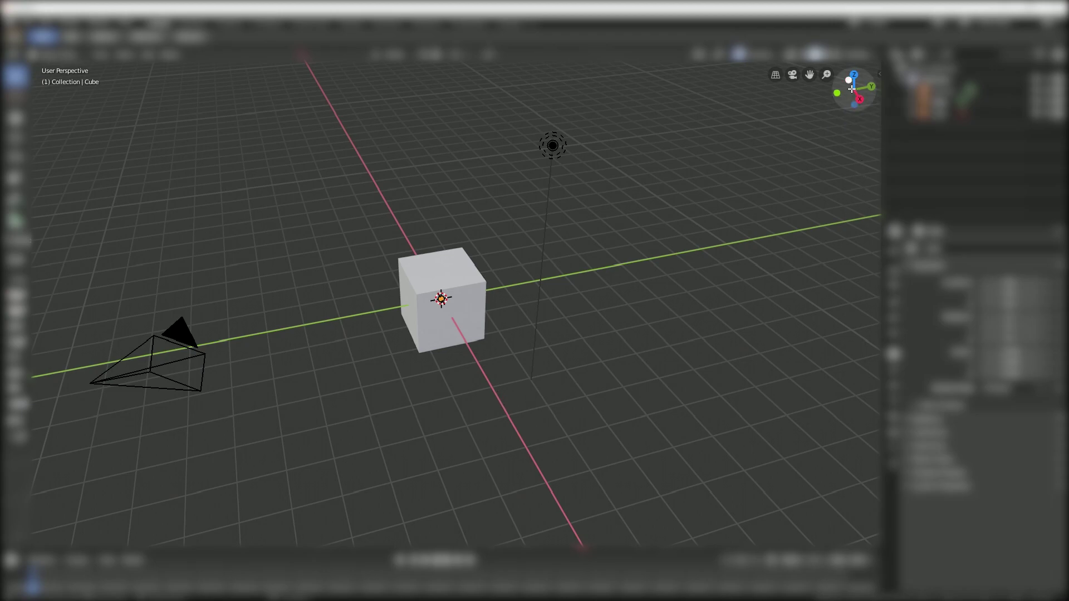
drag(850, 89, 651, 90)
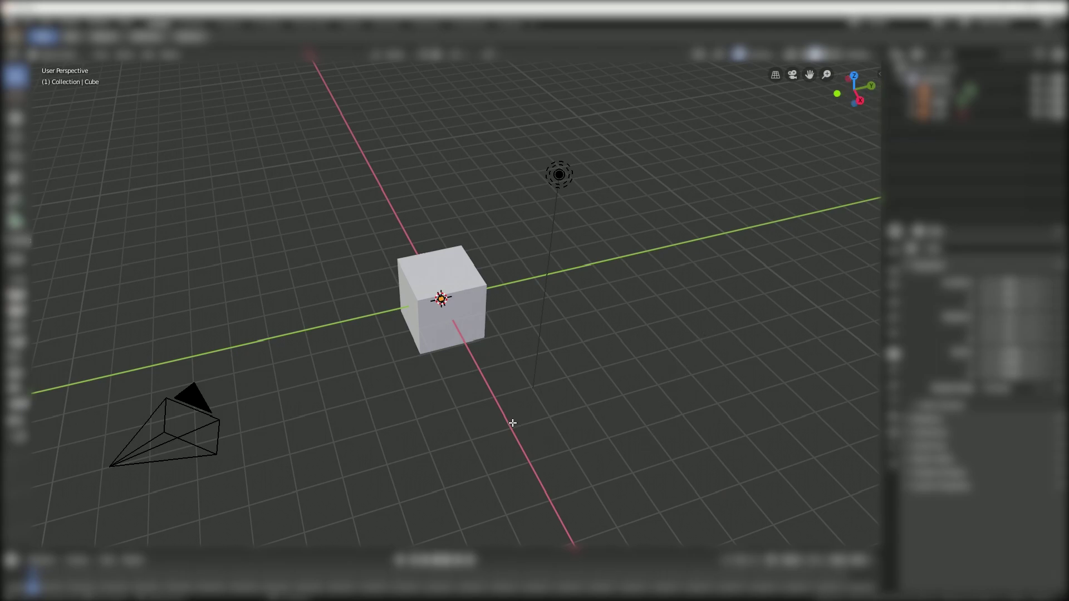
click(468, 306)
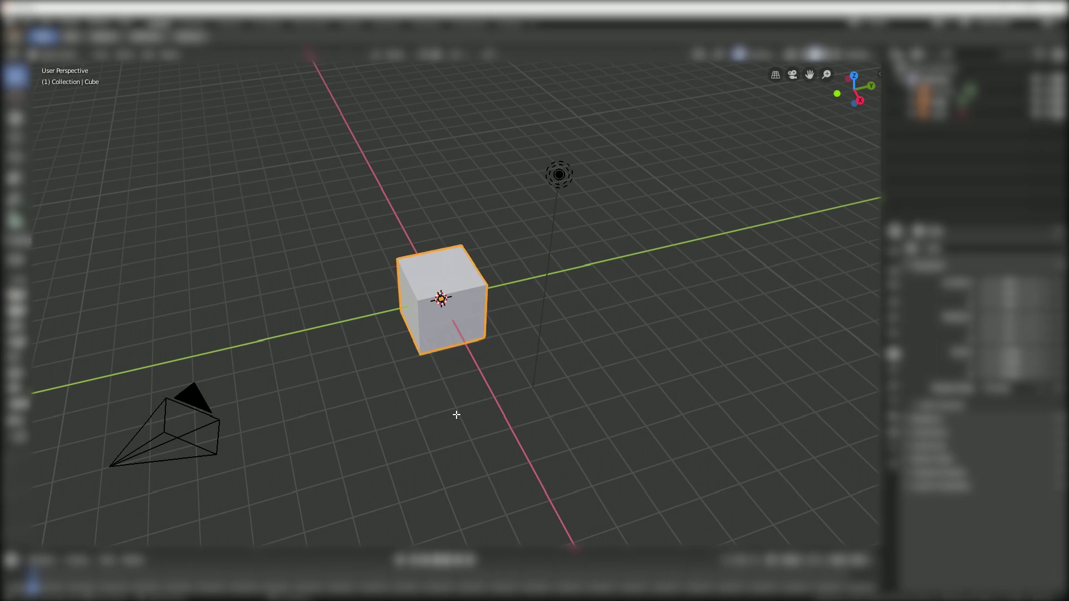
scroll(457, 414, up, 5)
scroll(457, 414, up, 5)
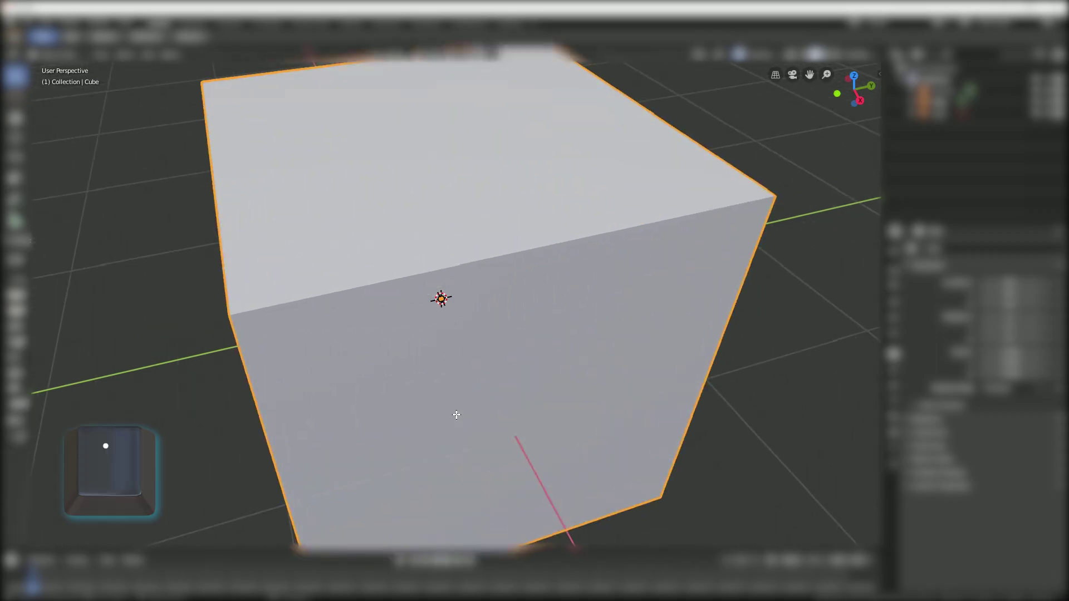
scroll(457, 414, down, 3)
scroll(456, 414, down, 3)
scroll(456, 415, down, 1)
scroll(456, 414, down, 1)
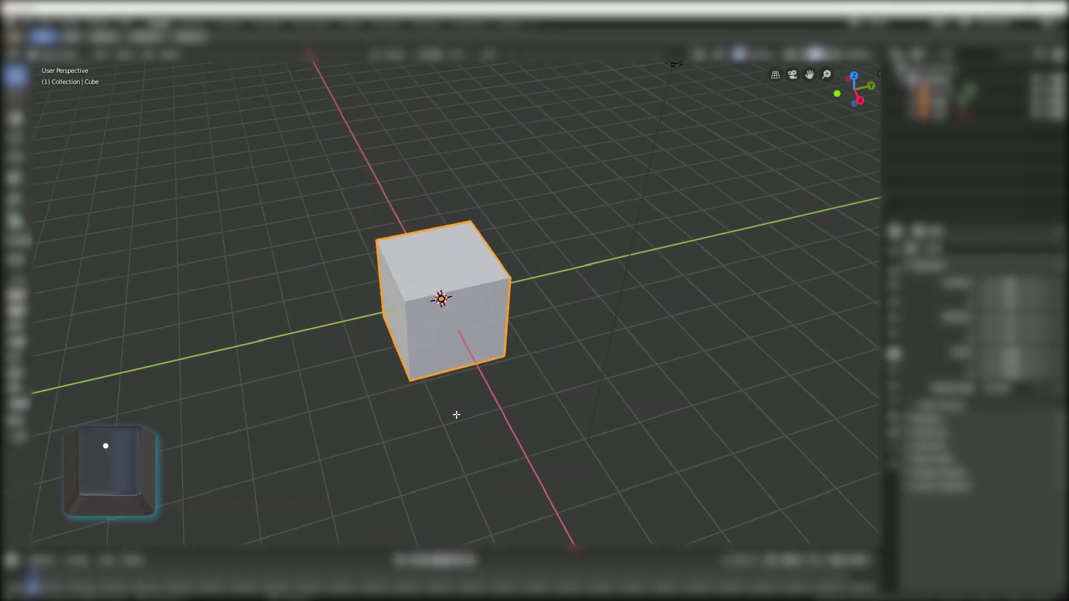
scroll(456, 414, down, 2)
scroll(456, 415, down, 1)
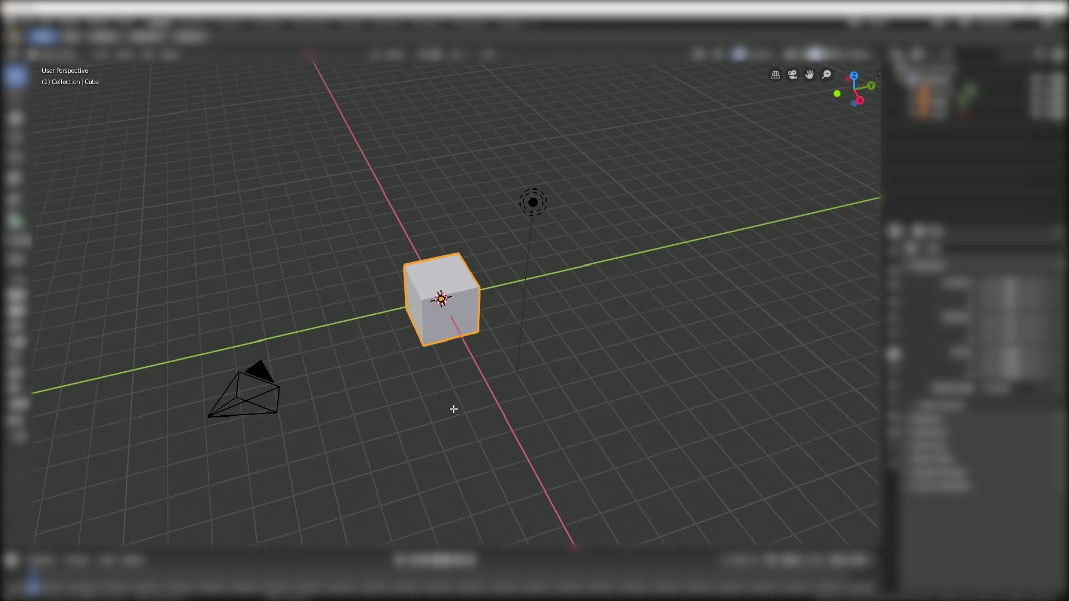
click(262, 373)
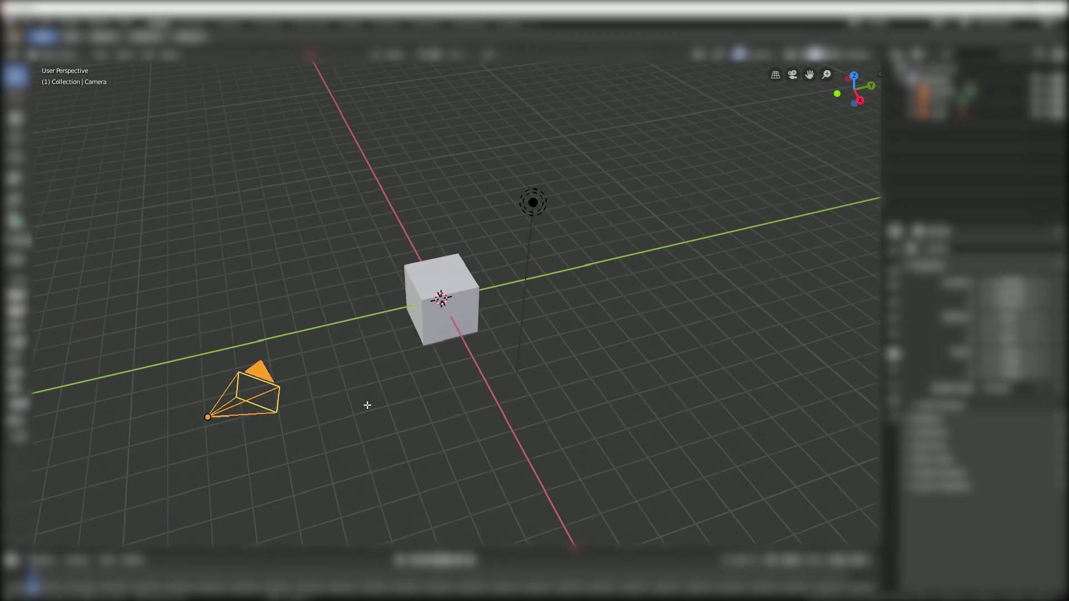
key(KP_Decimal)
mouse_move(370, 407)
middle_down()
mouse_move(651, 339)
mouse_move(802, 336)
middle_up()
mouse_move(877, 338)
middle_down()
mouse_move(66, 375)
mouse_move(86, 382)
mouse_move(70, 387)
middle_up()
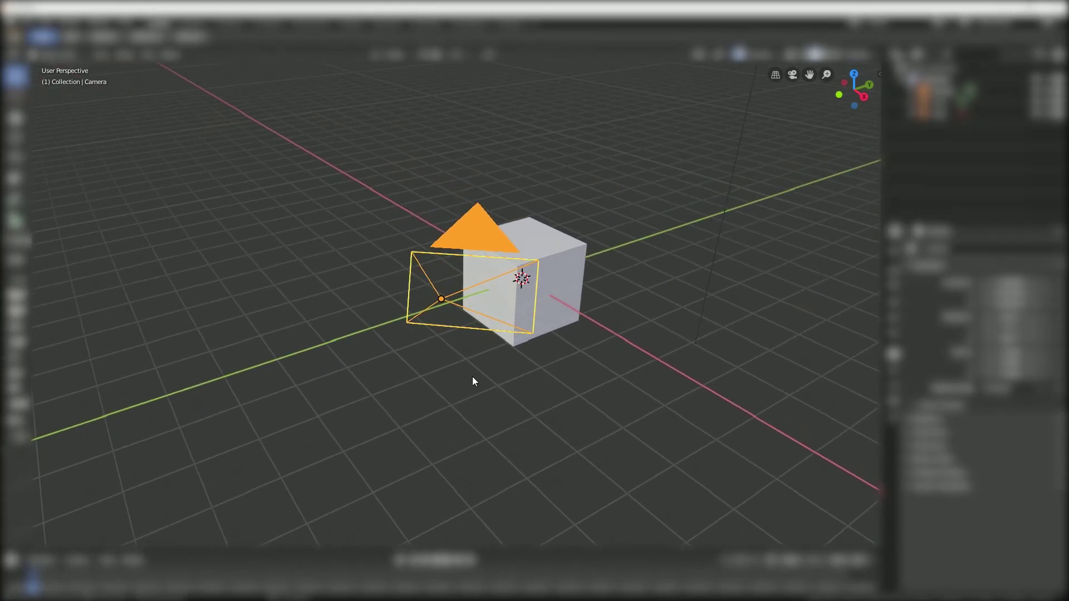
click(560, 283)
key(KP_Decimal)
scroll(569, 309, down, 3)
scroll(550, 307, down, 2)
mouse_move(506, 311)
middle_down()
mouse_move(411, 365)
mouse_move(861, 362)
middle_up()
key(a)
key(a)
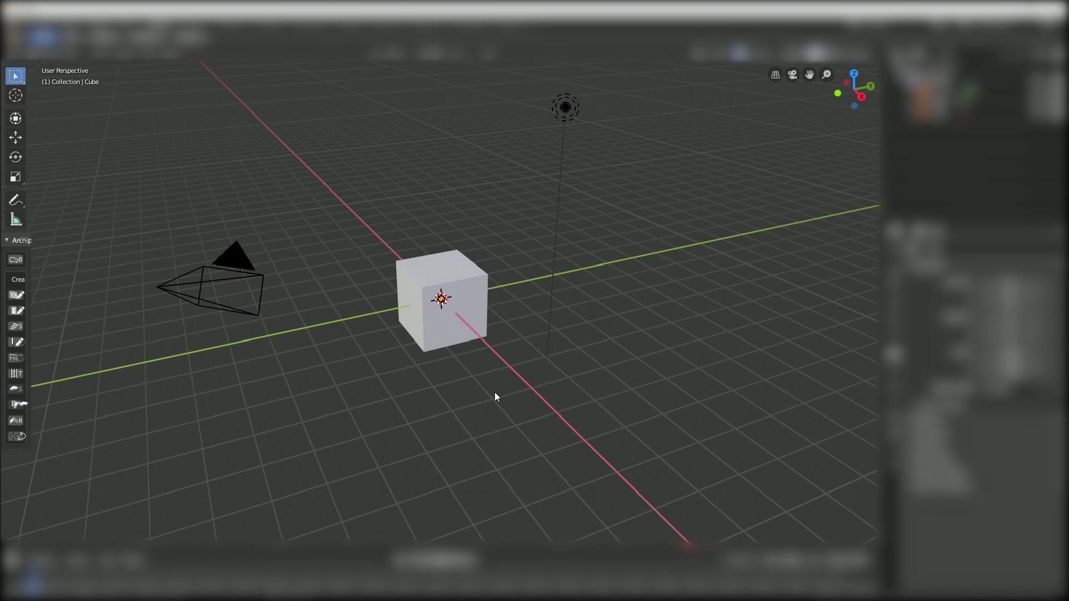
Step: Select the default cube in the 3D viewport
click(462, 288)
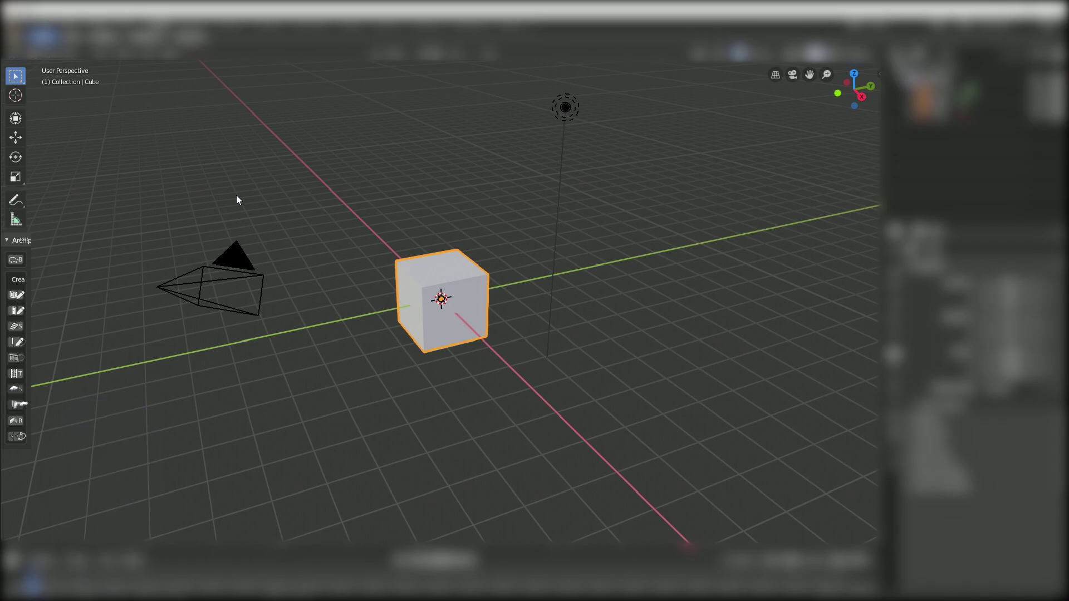
click(15, 138)
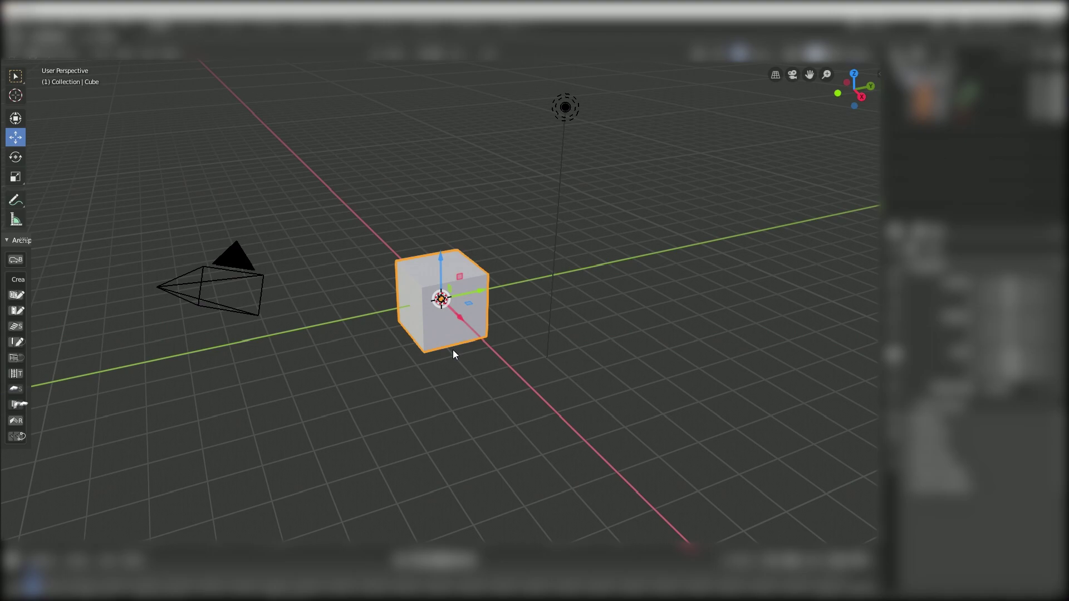
mouse_move(462, 318)
mouse_down()
mouse_move(604, 452)
mouse_move(424, 333)
mouse_move(440, 311)
mouse_move(746, 258)
mouse_move(664, 296)
mouse_move(761, 277)
mouse_up()
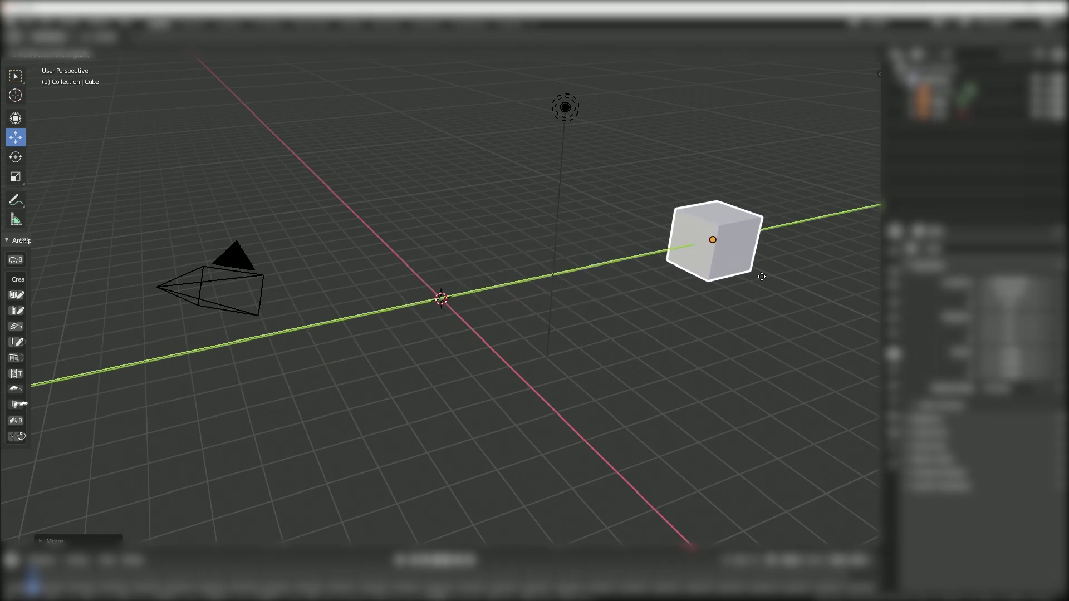
drag(760, 277, 228, 401)
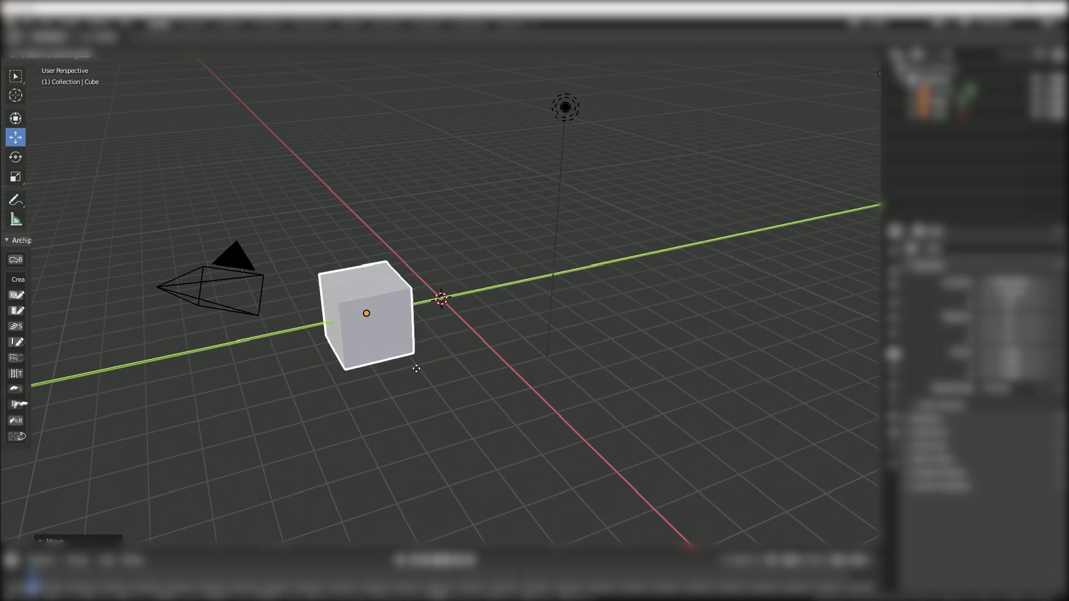
right_click(227, 401)
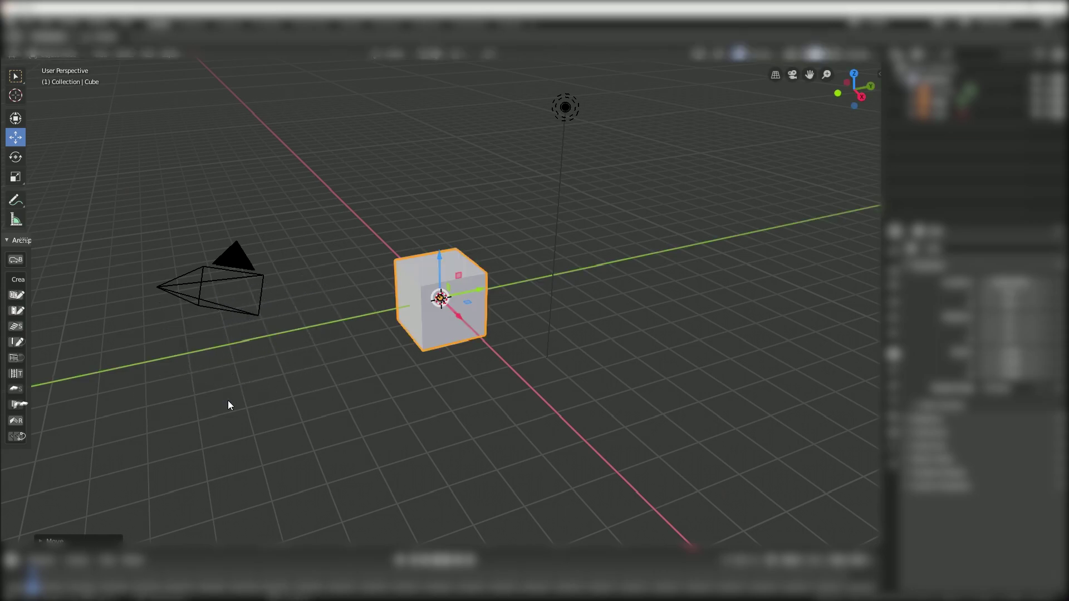
key(alt+a)
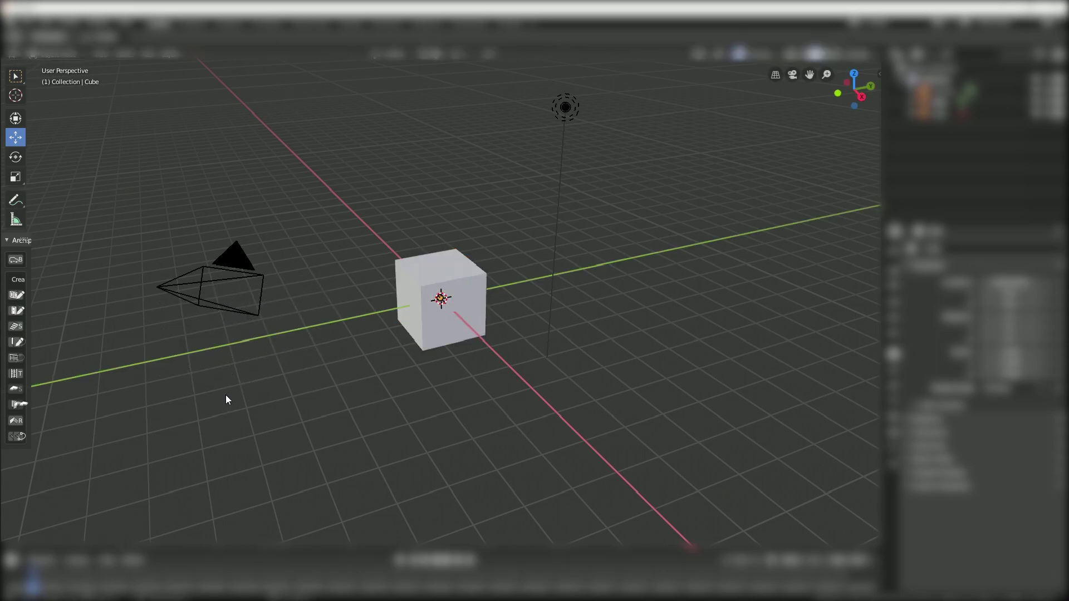
click(15, 76)
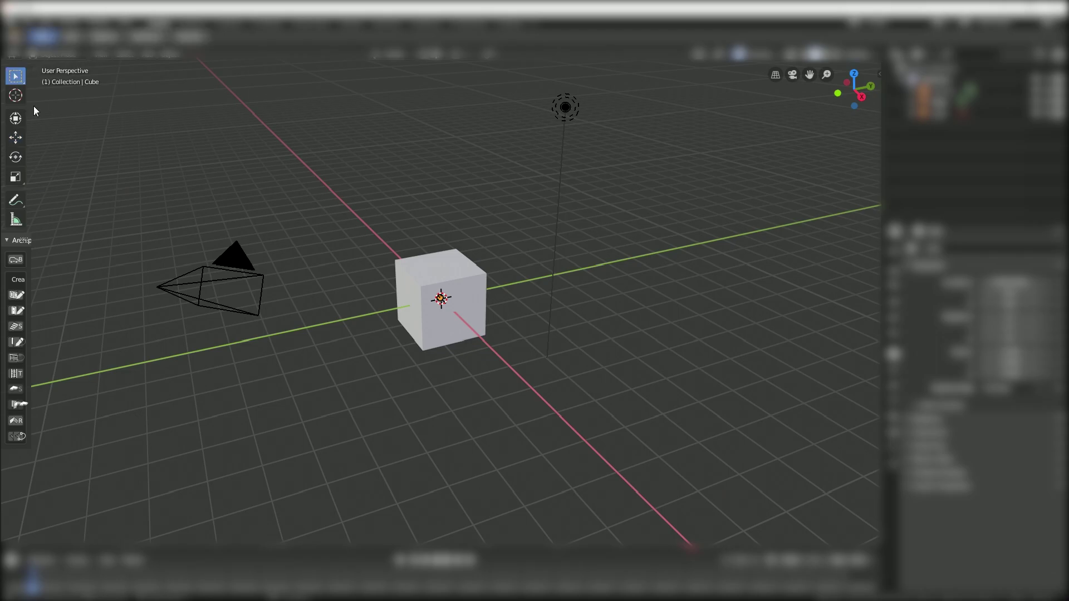
Step: Grab the cube, try X, Y and Z axis locks, then cancel the move
click(442, 331)
key(g)
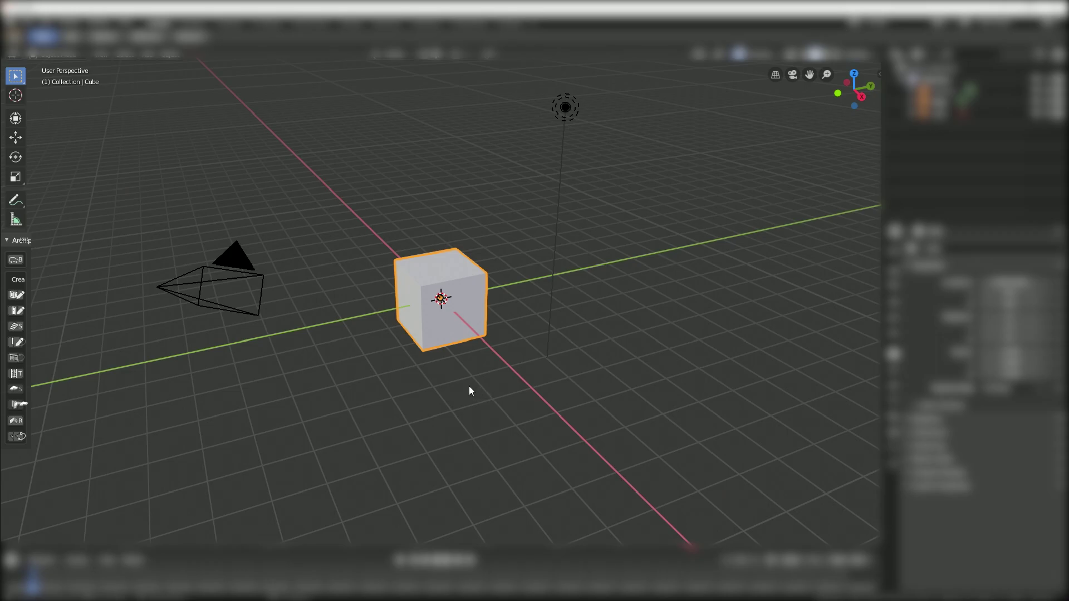
key(g)
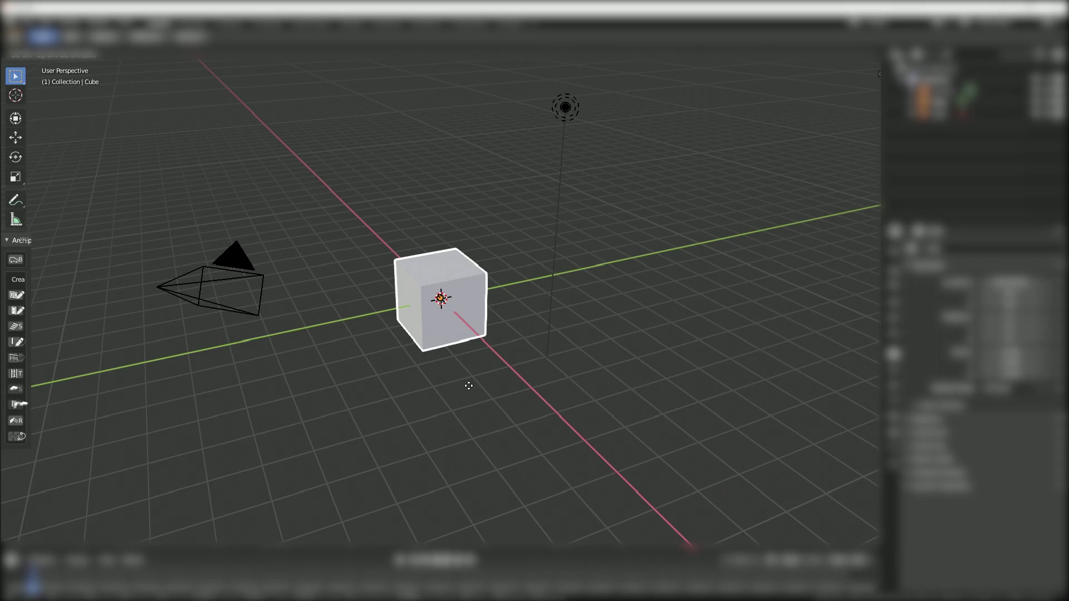
key(x)
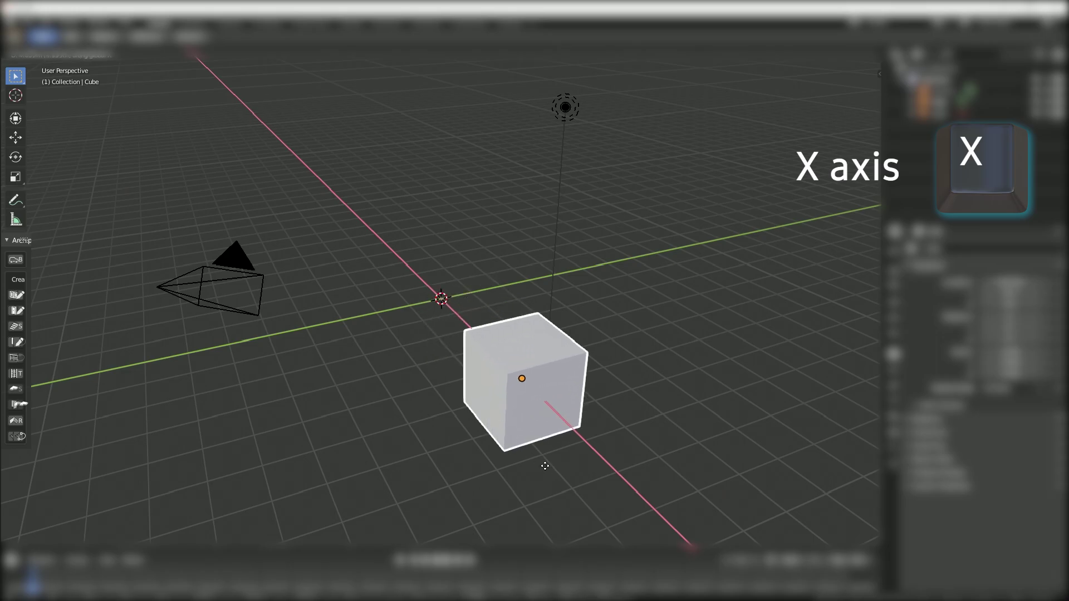
key(y)
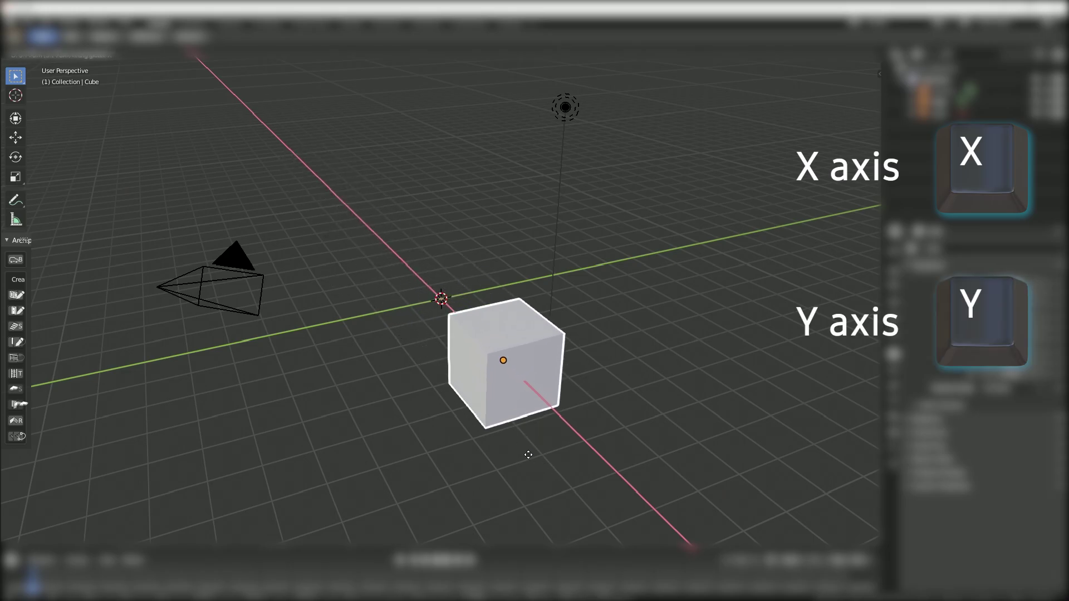
key(z)
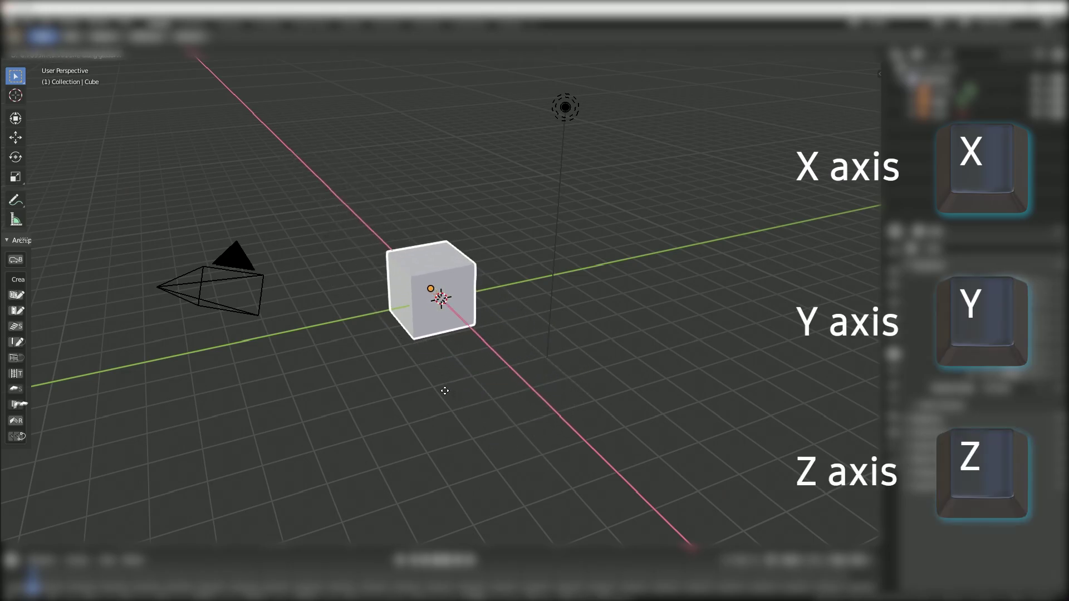
key(y)
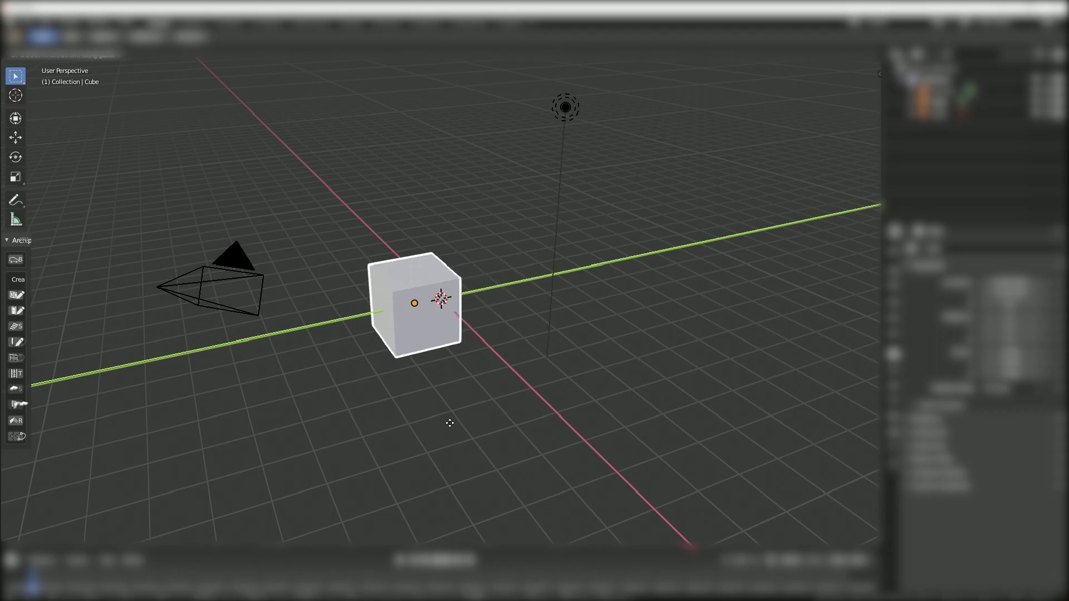
key(z)
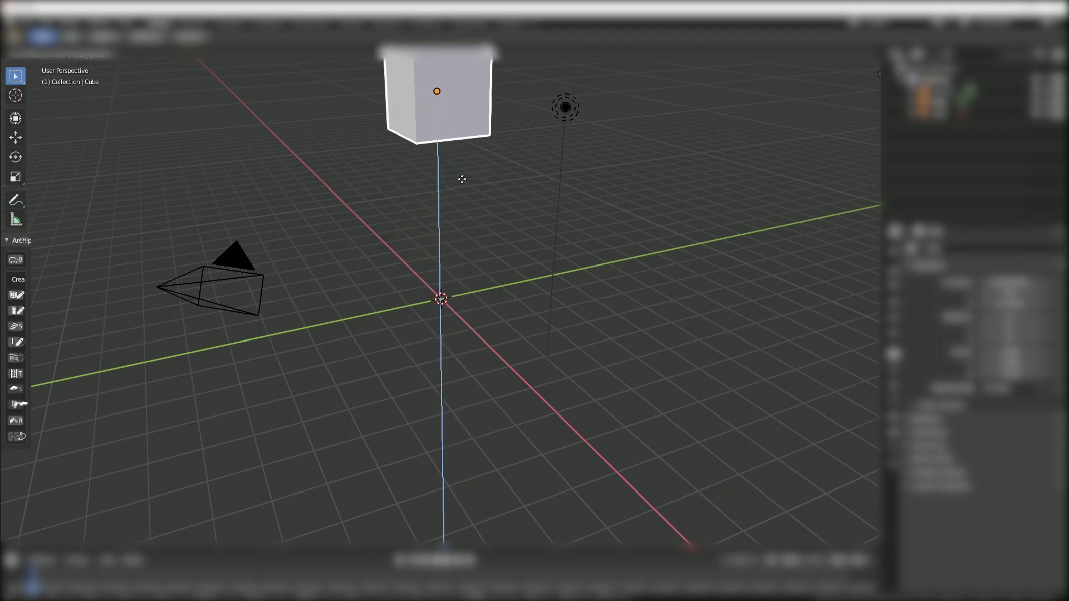
key(Escape)
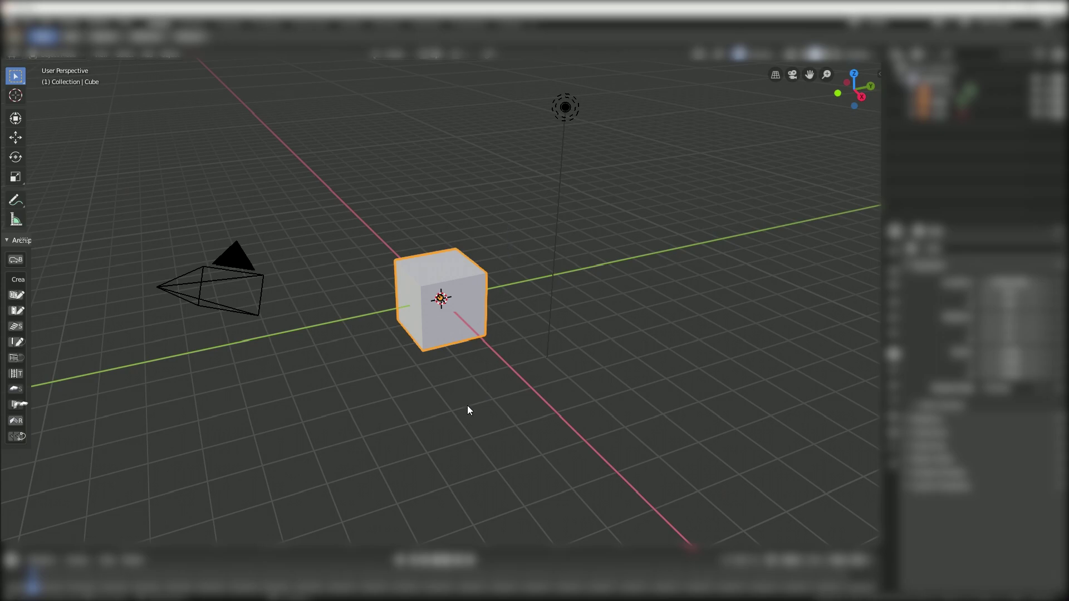
Step: Grab the cube once more, cancel the move, and deselect it
key(g)
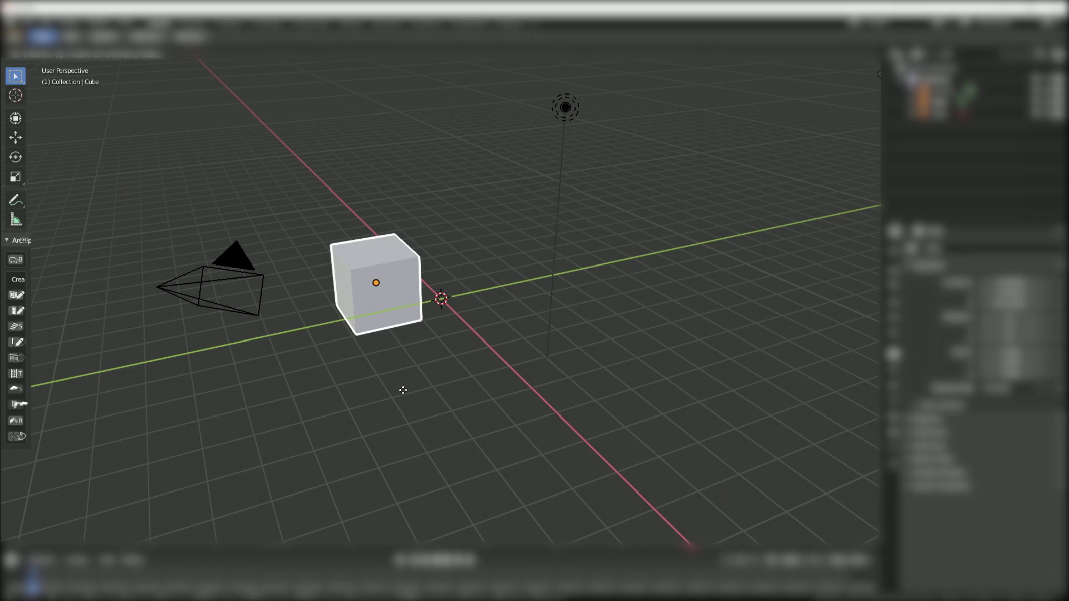
key(Escape)
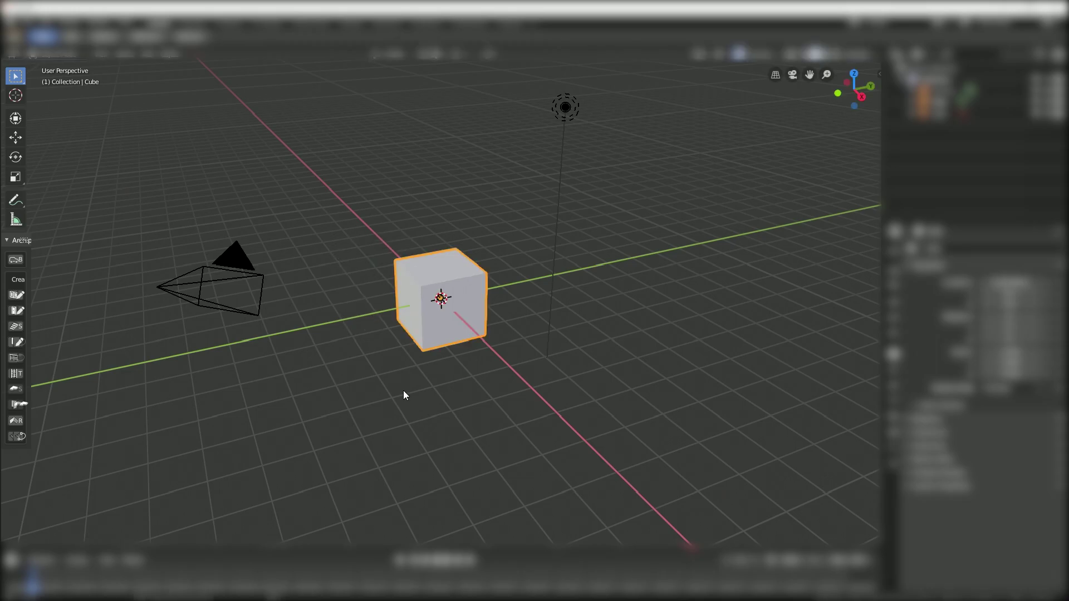
click(560, 380)
Step: Move the cube freely twice, placing it back near the origin
click(453, 333)
key(g)
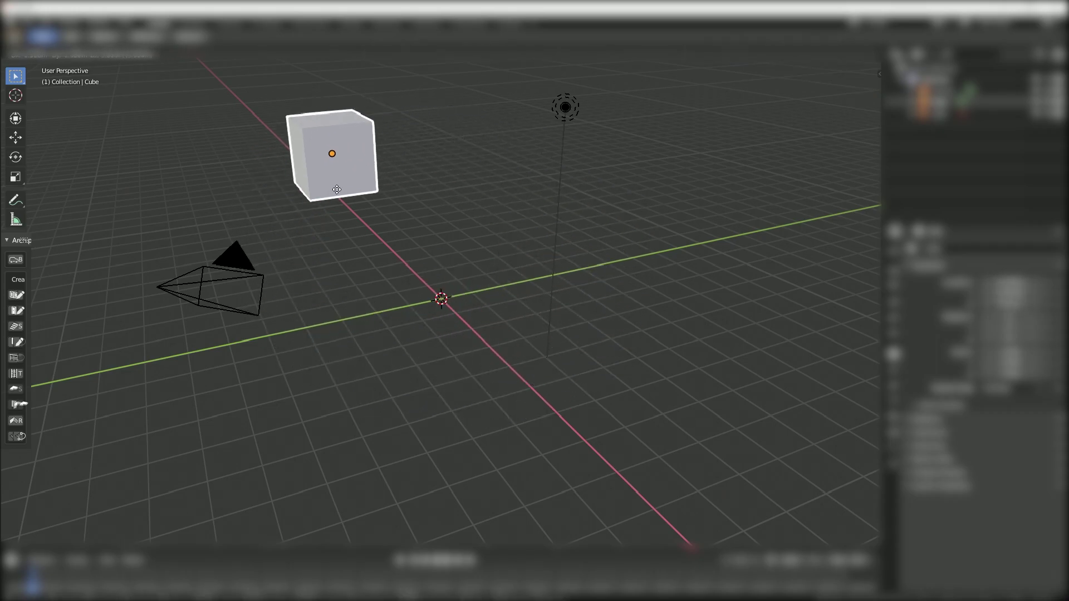
click(460, 328)
middle_drag(621, 365, 561, 318)
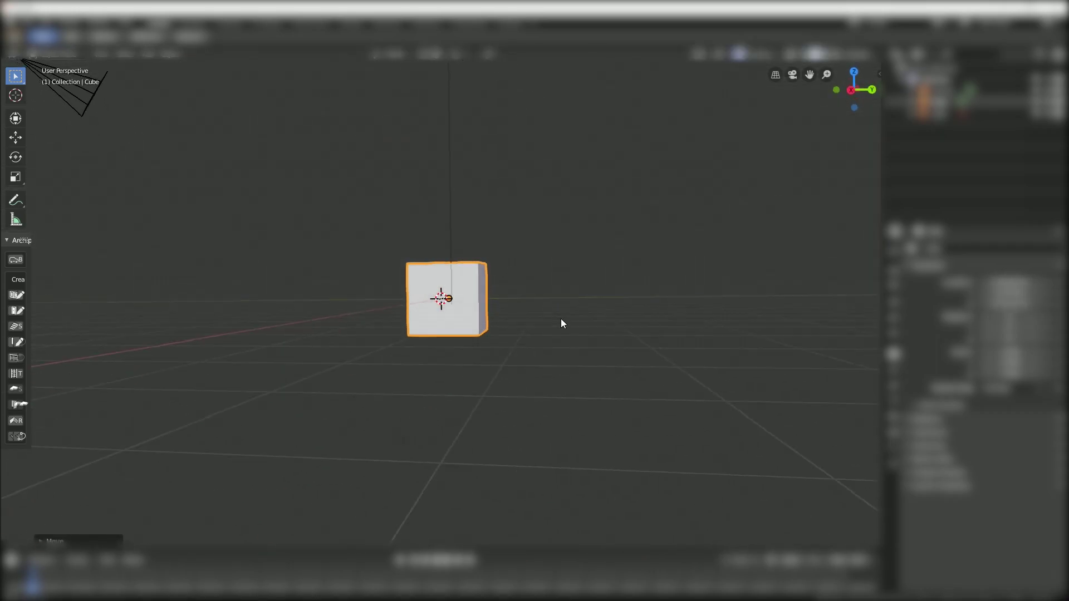
key(g)
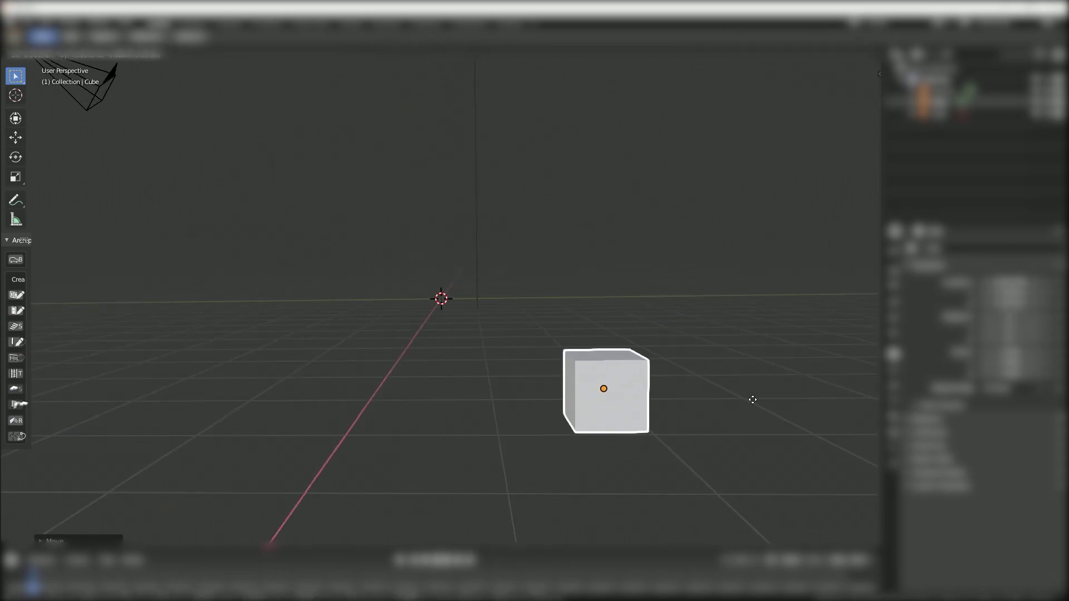
click(576, 324)
middle_drag(337, 309, 359, 335)
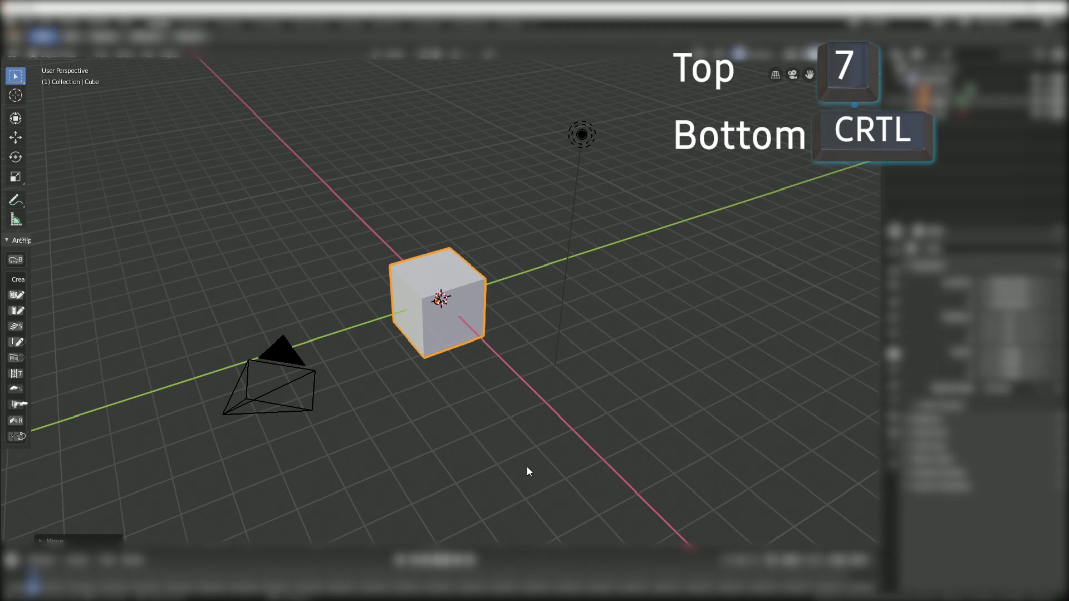
Step: Reposition the cube to a new spot from the top view (numpad 7)
key(KP_7)
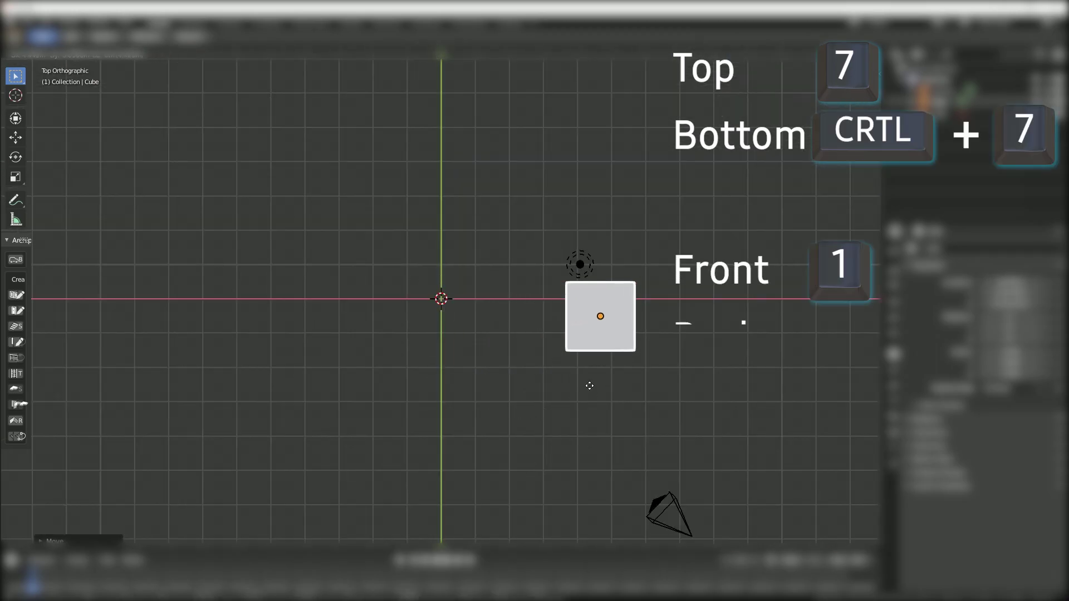
click(301, 382)
mouse_move(579, 410)
middle_down()
mouse_move(477, 301)
mouse_move(519, 365)
middle_up()
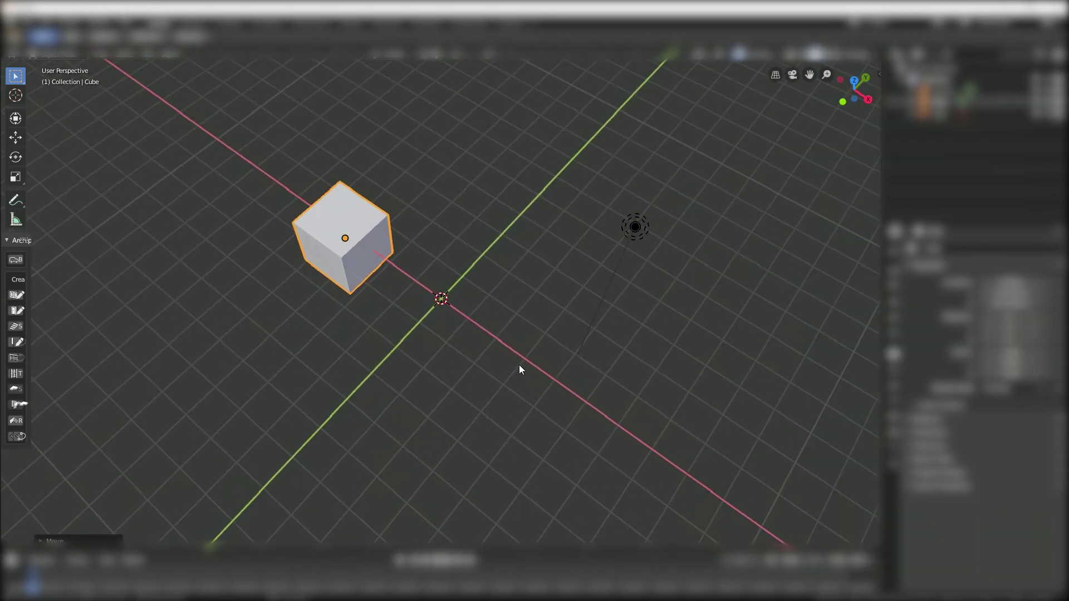
key(KP_7)
key(g)
click(635, 220)
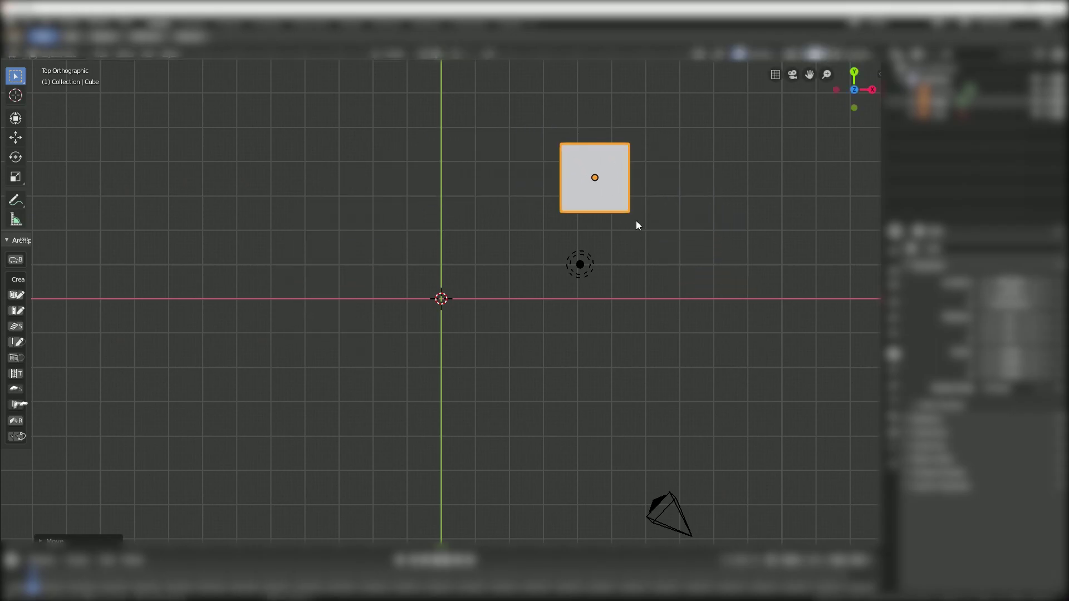
mouse_move(634, 221)
middle_down()
mouse_move(675, 325)
mouse_move(600, 251)
mouse_move(613, 258)
middle_up()
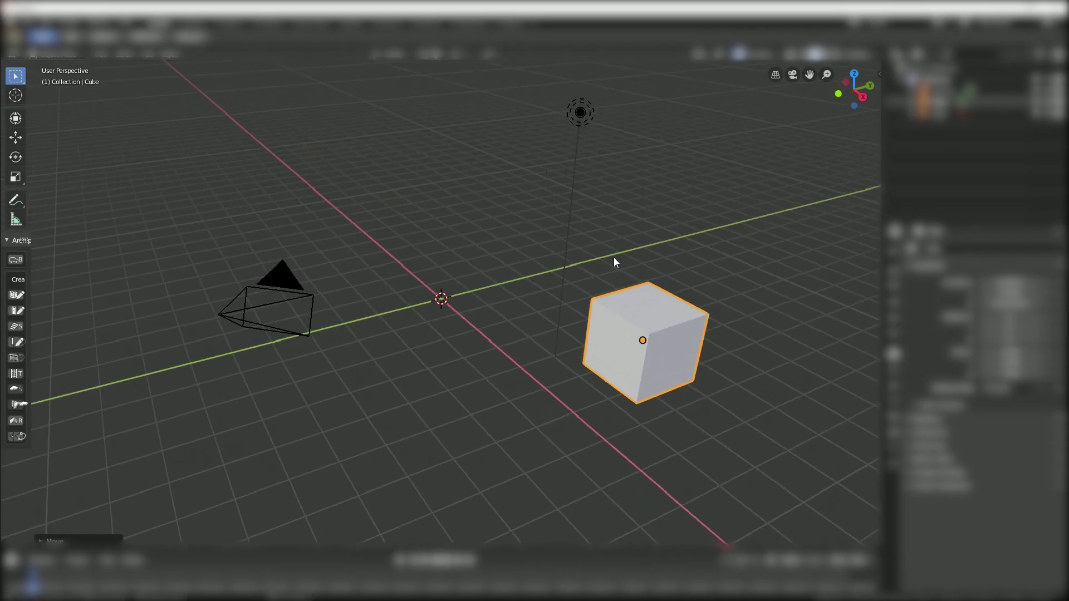
Step: Move the cube above the origin from the front view (numpad 1)
key(KP_1)
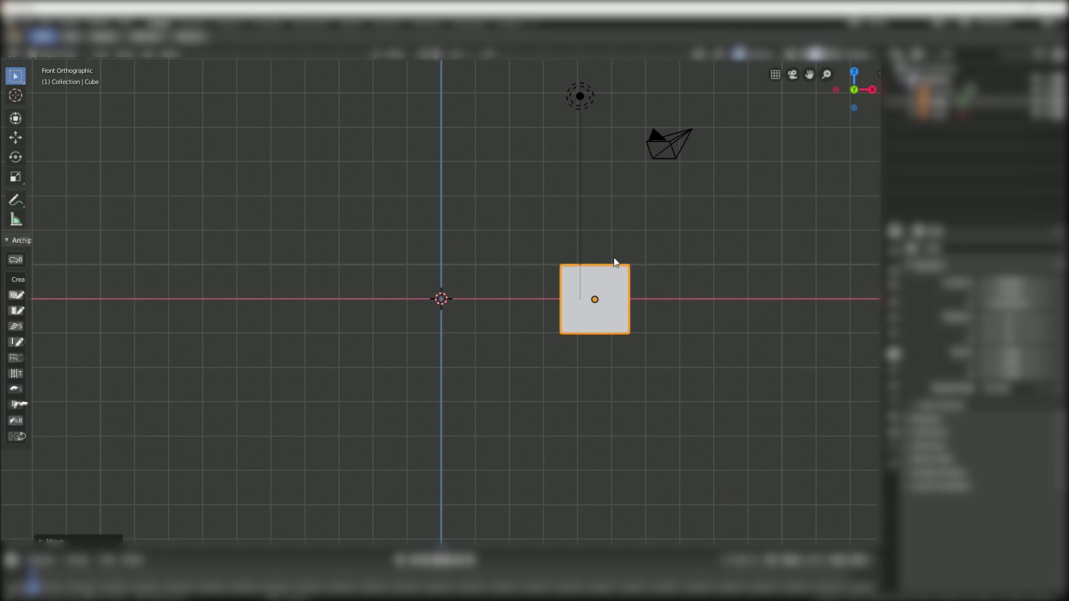
key(g)
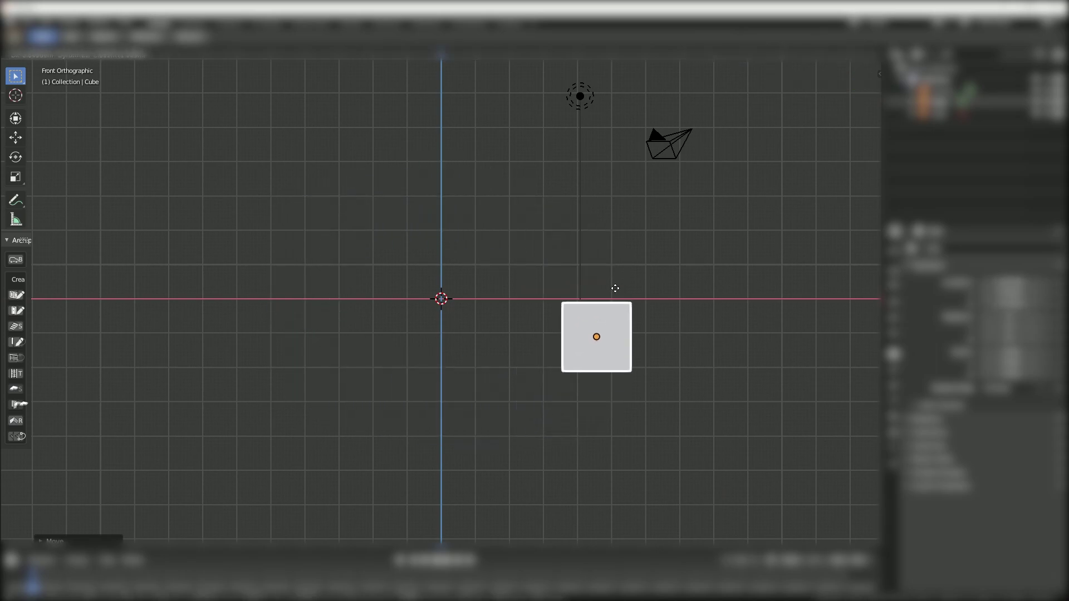
click(456, 139)
mouse_move(582, 199)
middle_down()
mouse_move(549, 241)
mouse_move(487, 258)
middle_up()
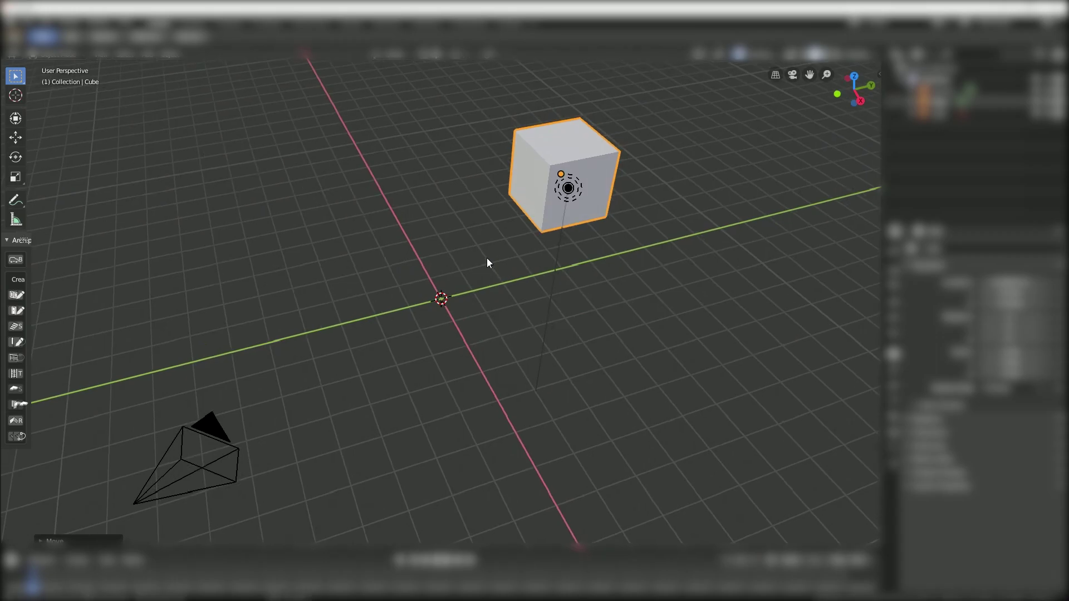
key(KP_1)
key(g)
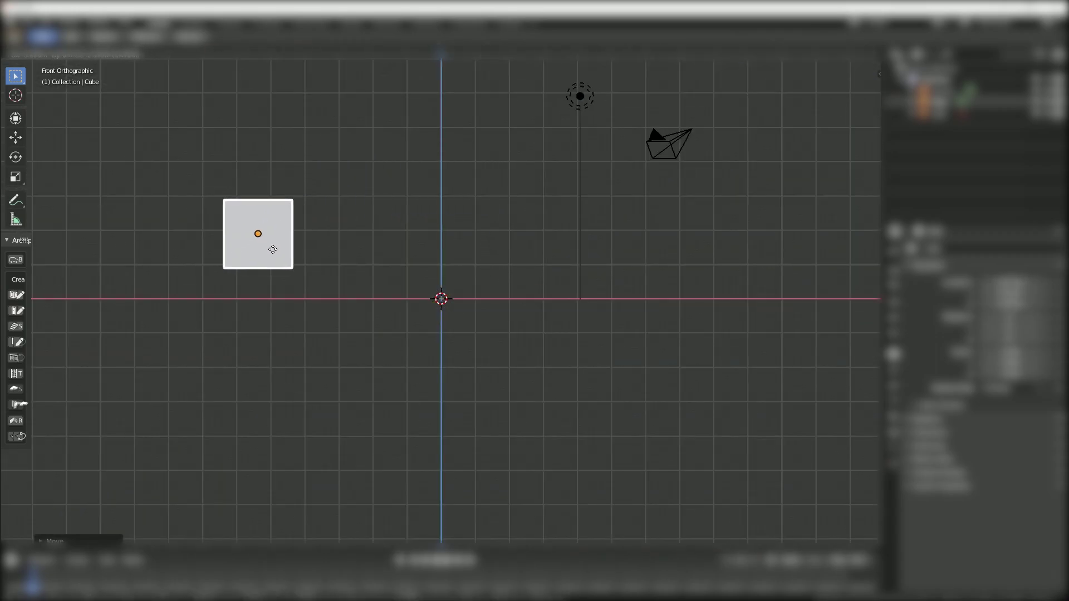
Step: Cancel the pending move, then move the cube in the XY plane to the origin
right_click(269, 257)
middle_drag(268, 258, 471, 369)
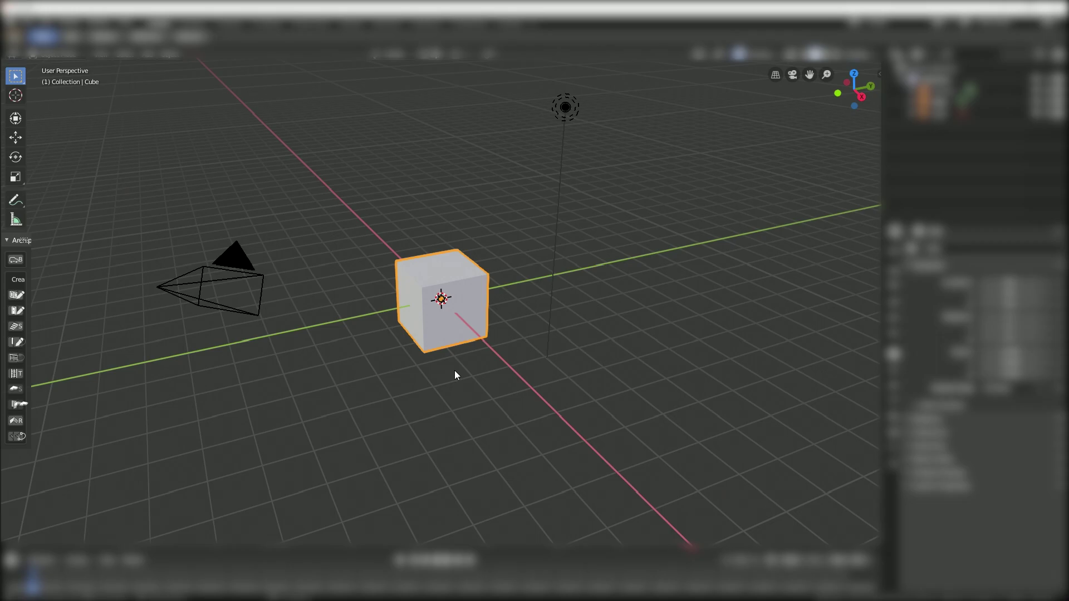
key(g)
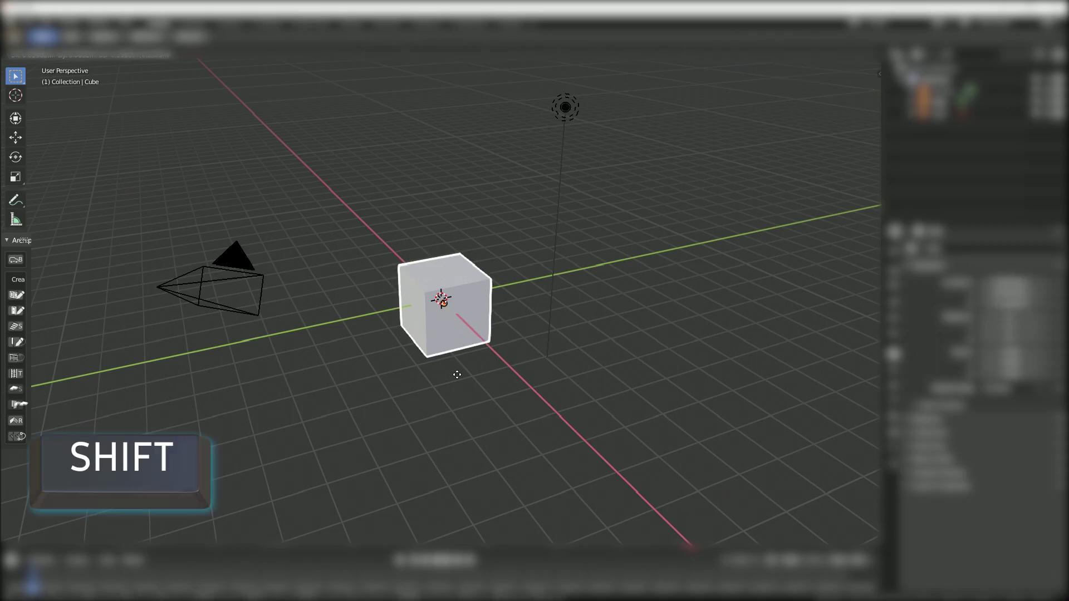
key(shift+z)
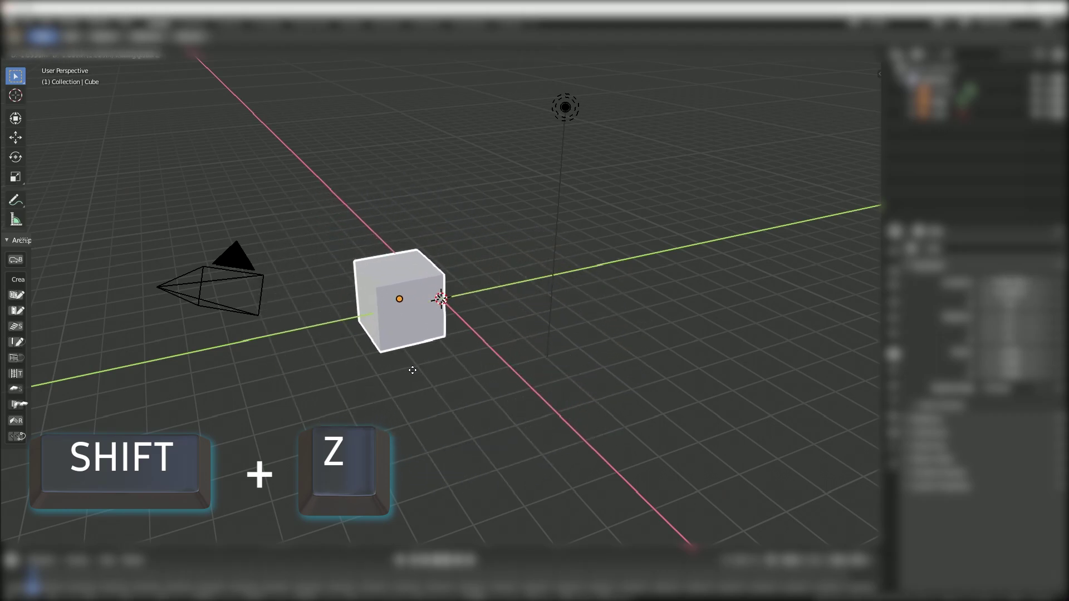
click(438, 374)
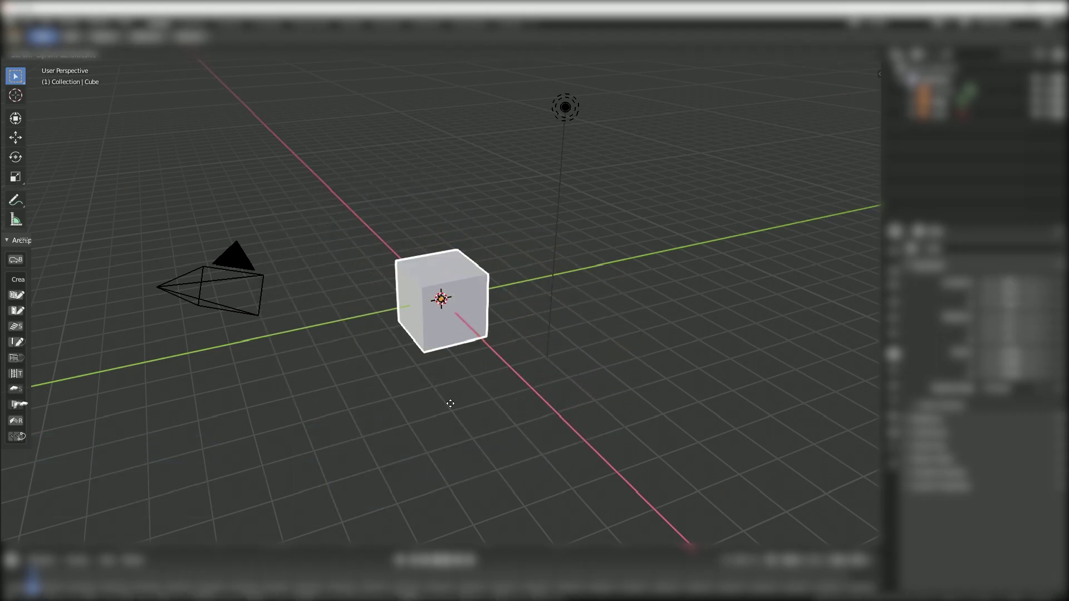
Step: Try another Shift+Z constrained move, toggle the constraint off, and cancel it
key(g)
key(shift+z)
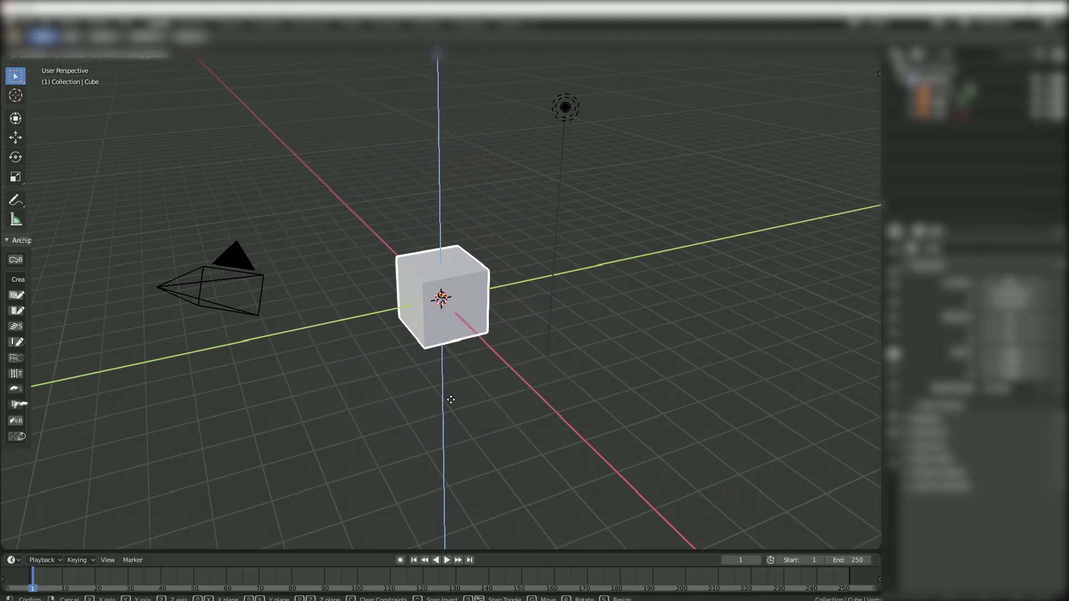
key(shift+z)
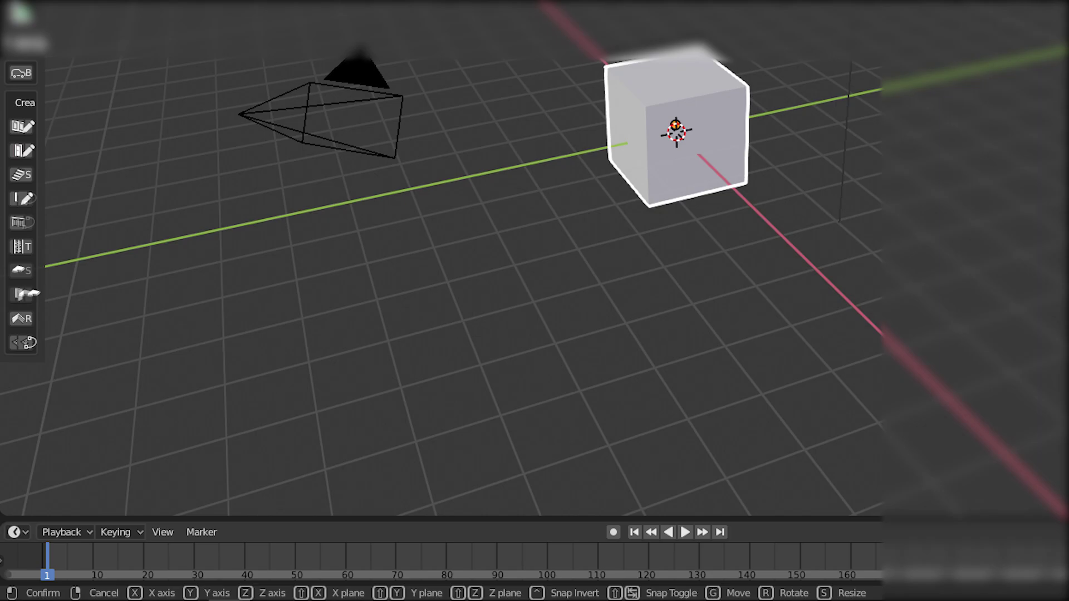
key(Escape)
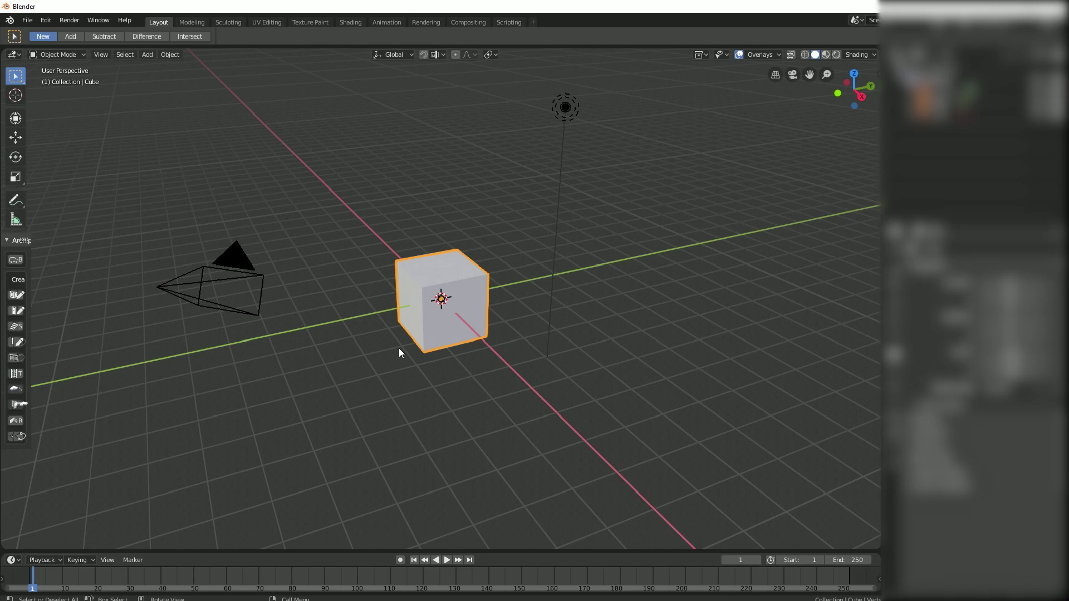
Step: Delete the cube with Delete and X, then undo the deletion
key(Delete)
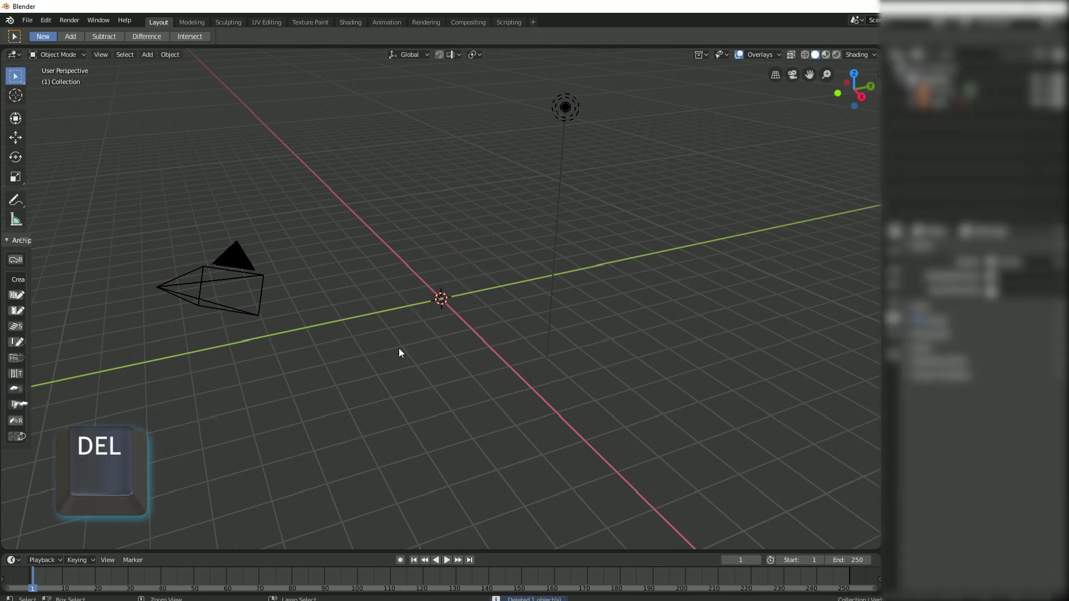
key(x)
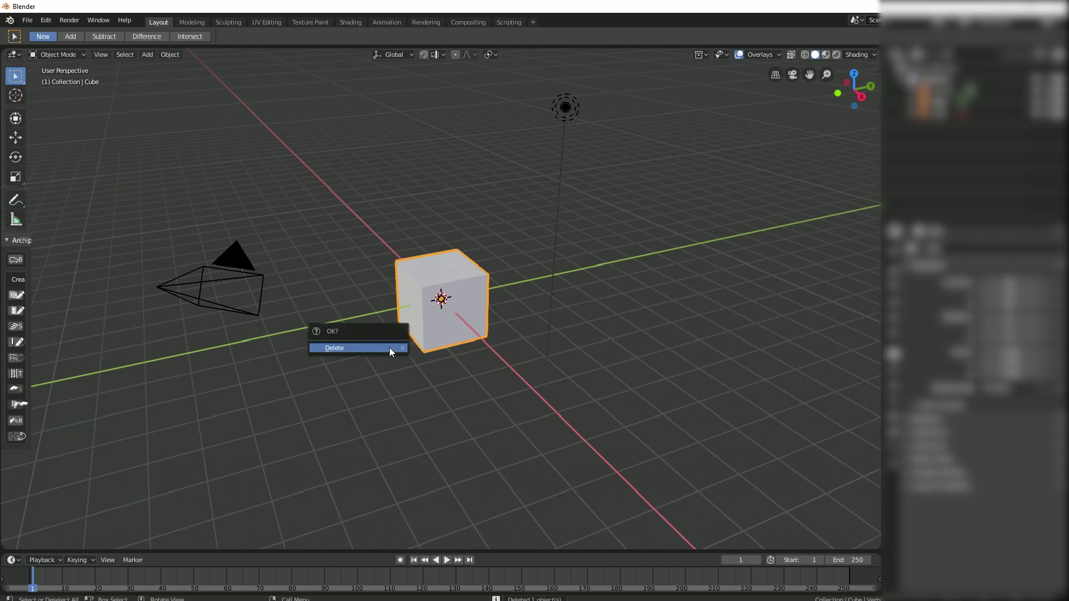
click(390, 348)
key(Return)
key(ctrl+z)
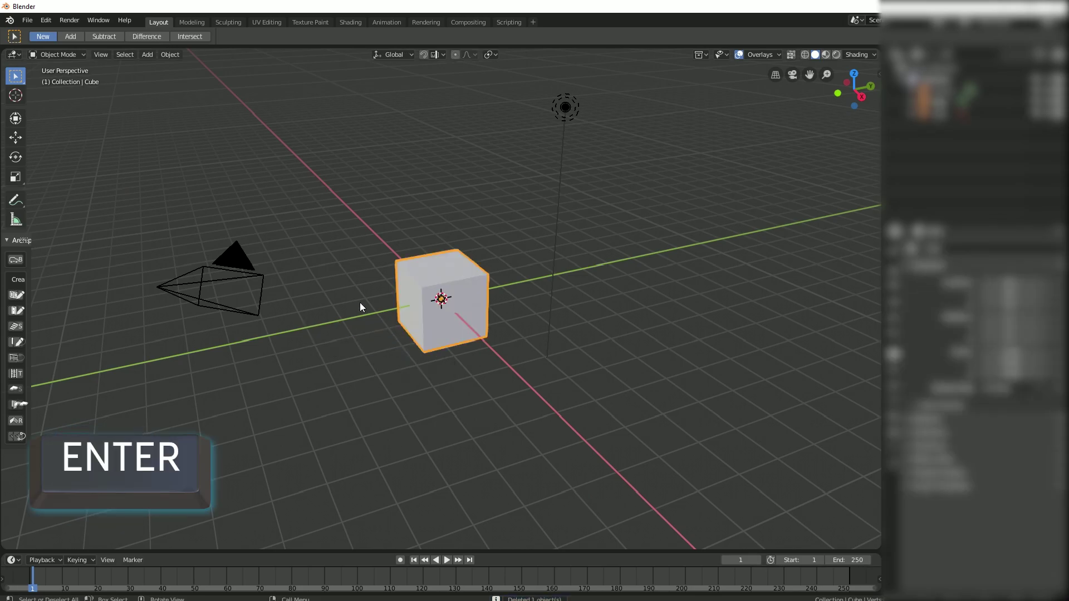
Step: Delete the cube from the Object menu, undo twice, and show the Edit menu
click(169, 54)
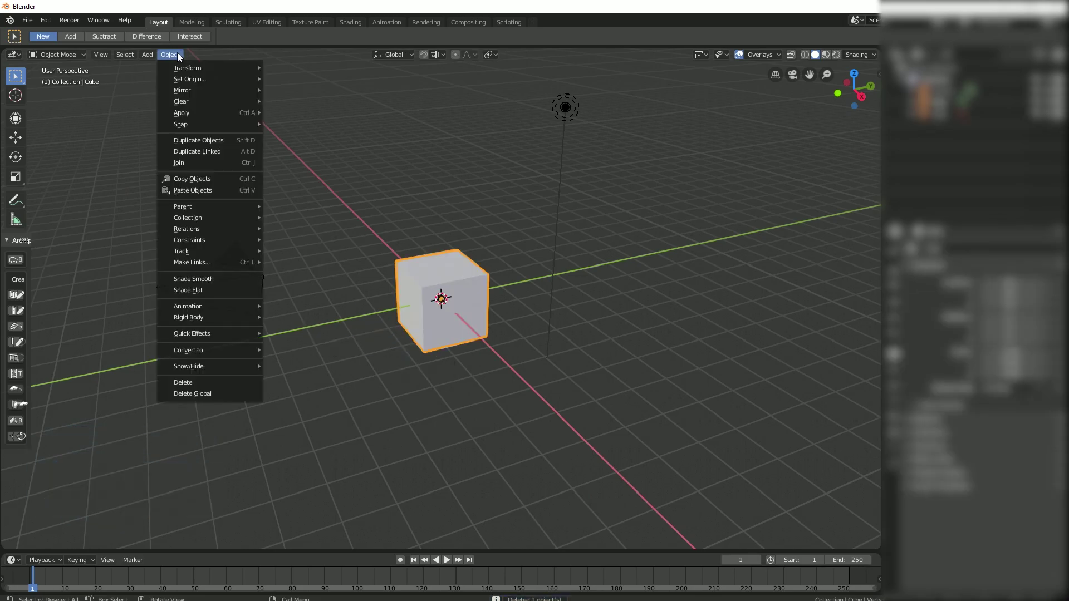
click(235, 384)
key(ctrl+z)
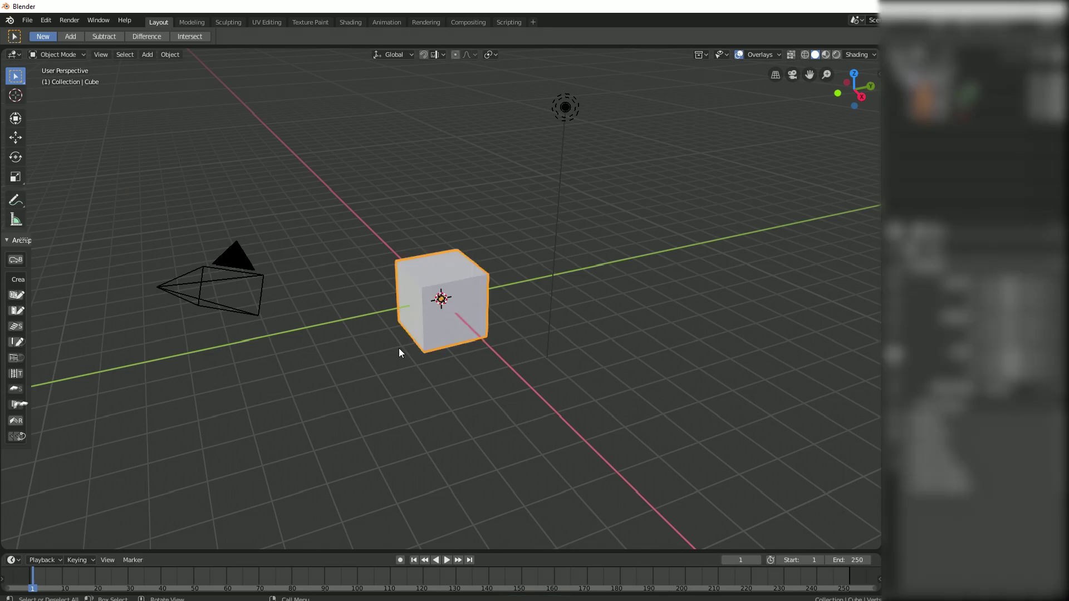
key(ctrl+z)
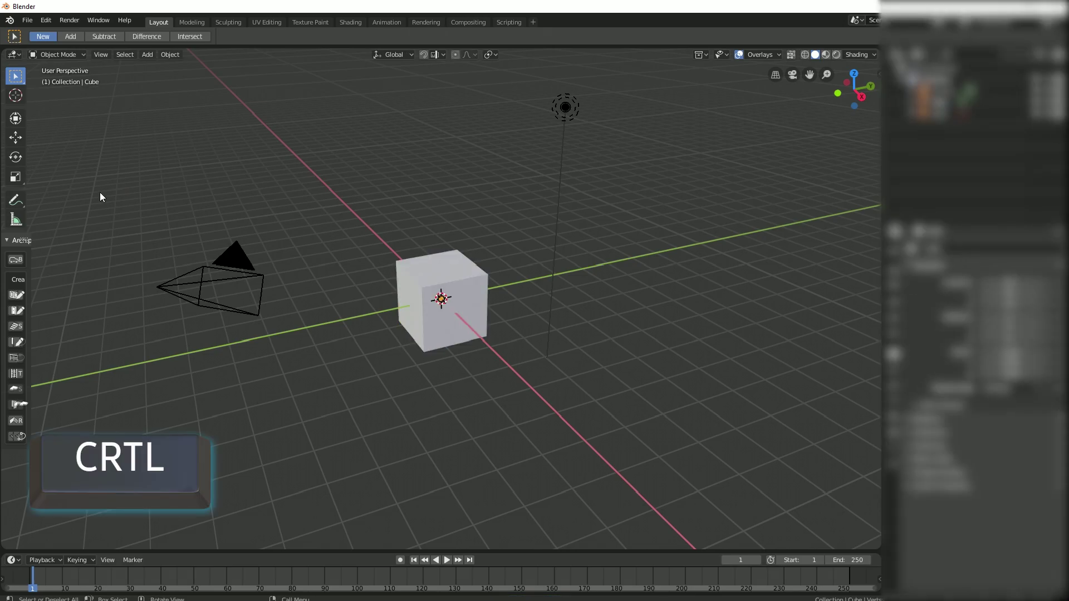
click(46, 20)
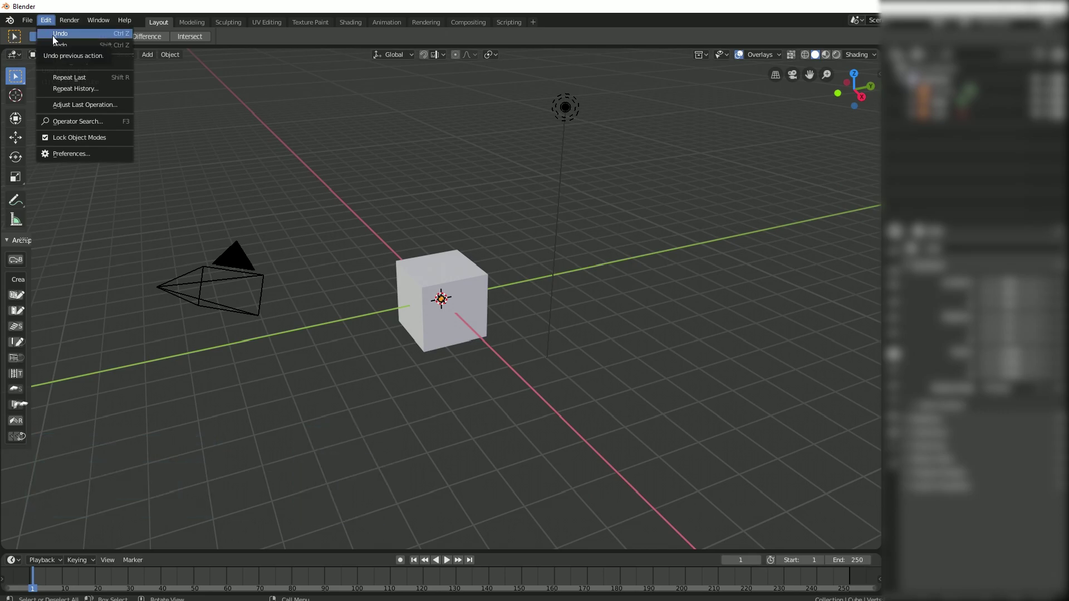
Step: Use Edit > Undo to remove the cube, leaving camera and light, then open the Add menu
click(53, 33)
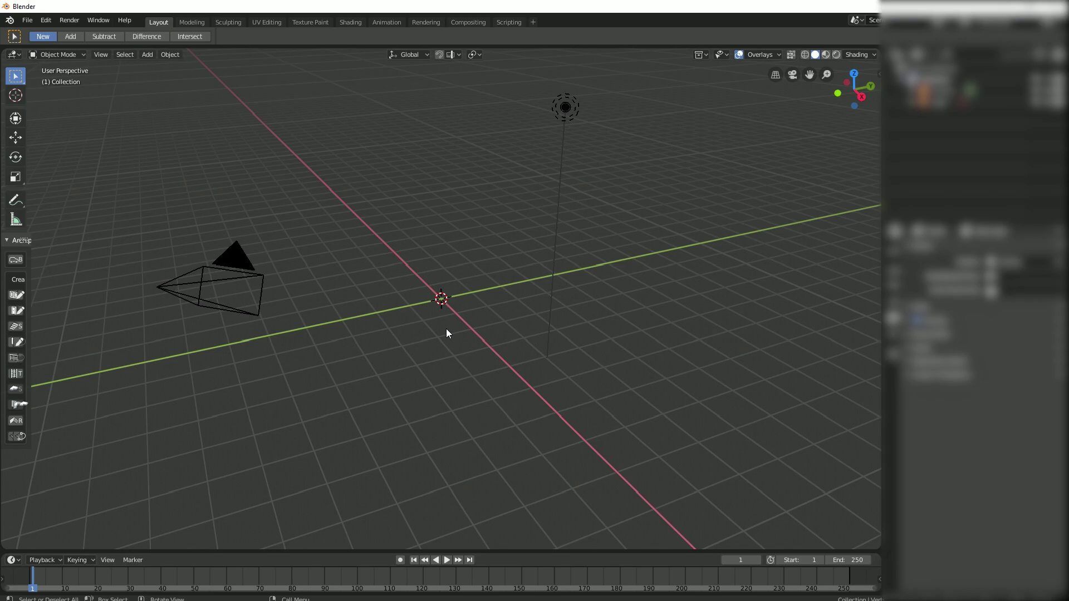
click(147, 55)
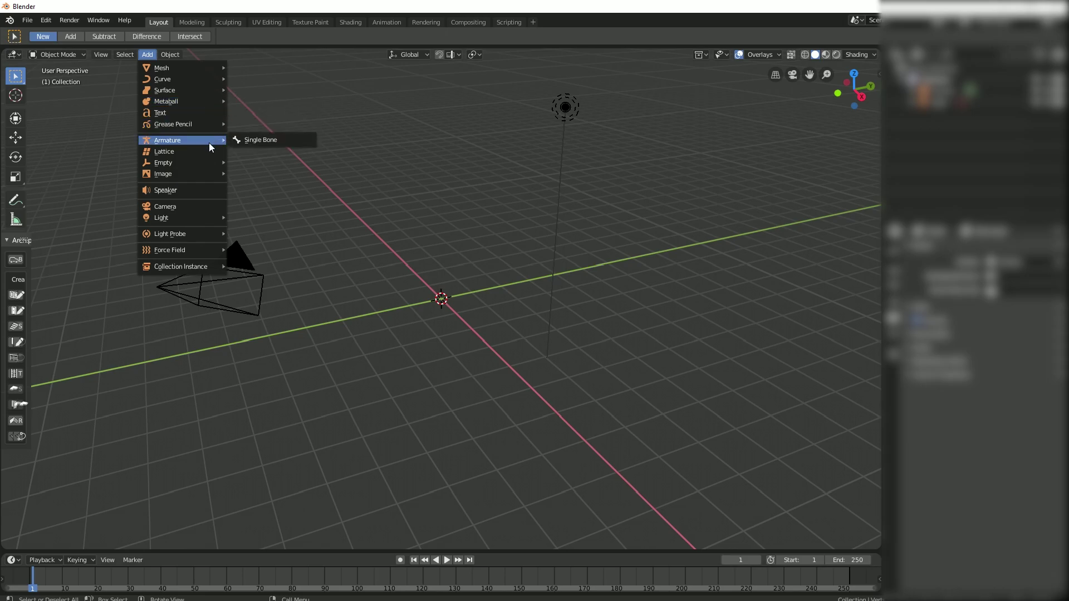
mouse_move(264, 248)
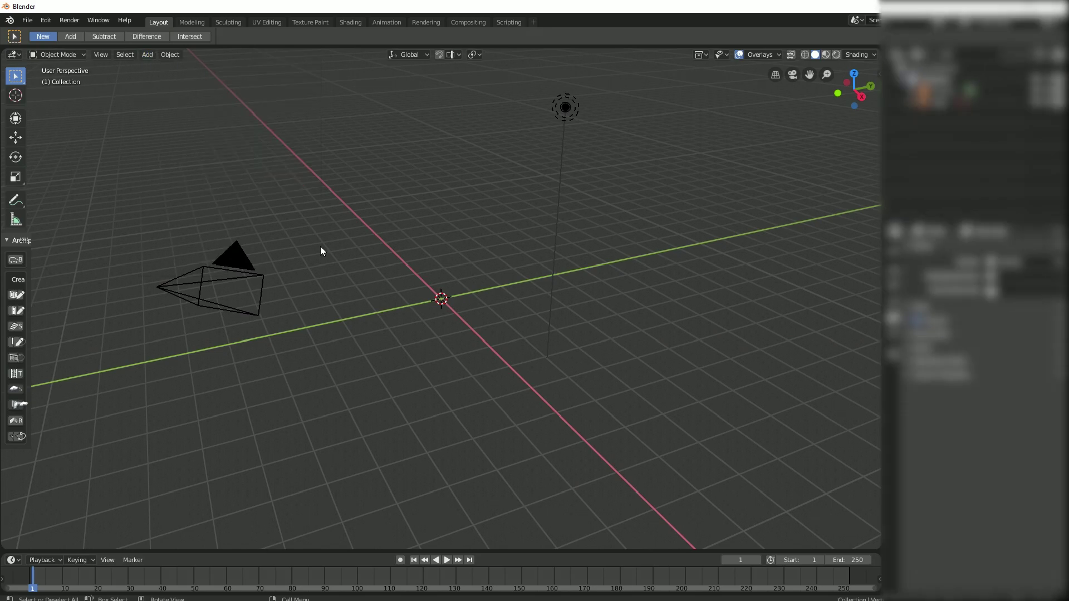
Step: Add a UV sphere via Shift+A > Mesh and expand its Add UV Sphere panel
key(shift+a)
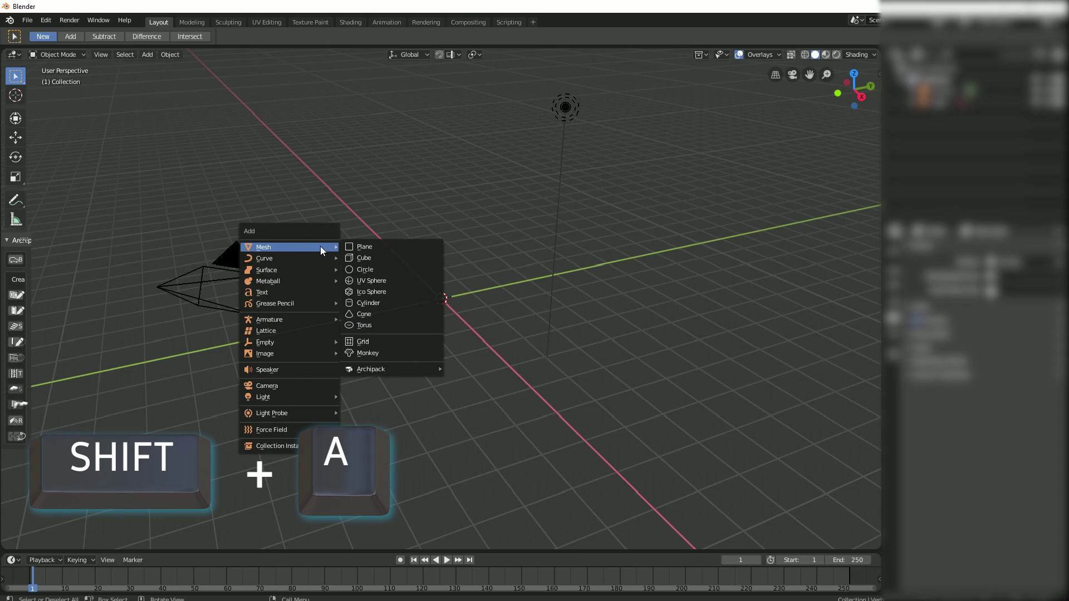
key(Escape)
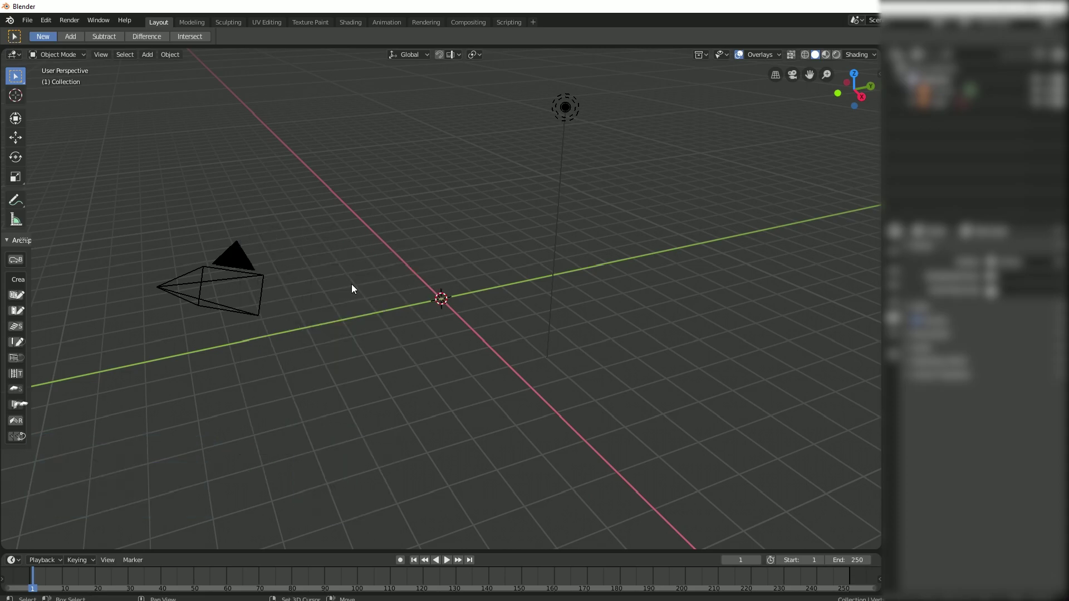
key(shift+a)
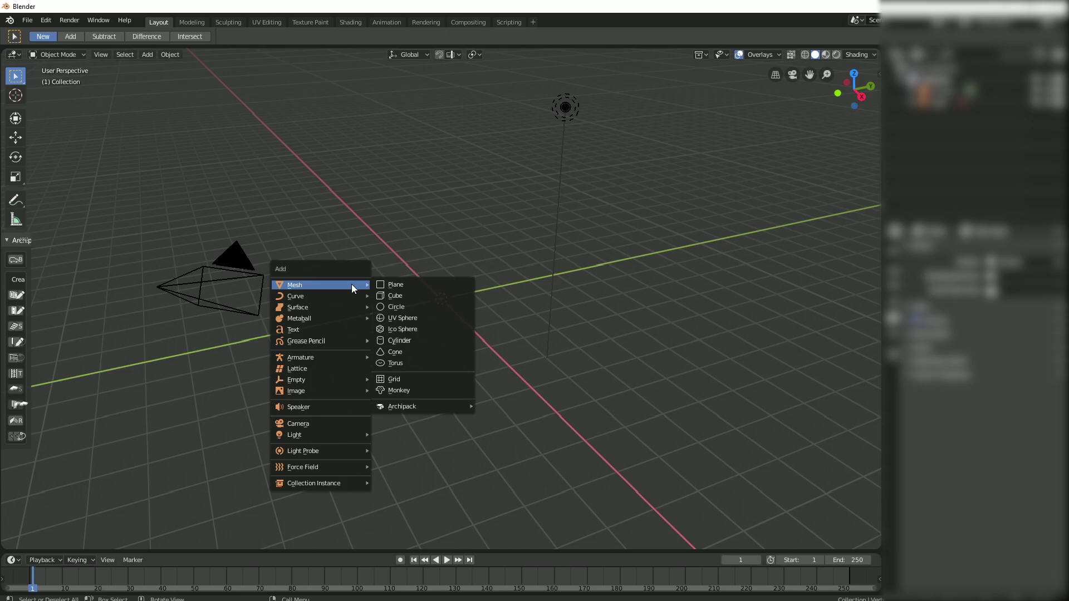
click(413, 320)
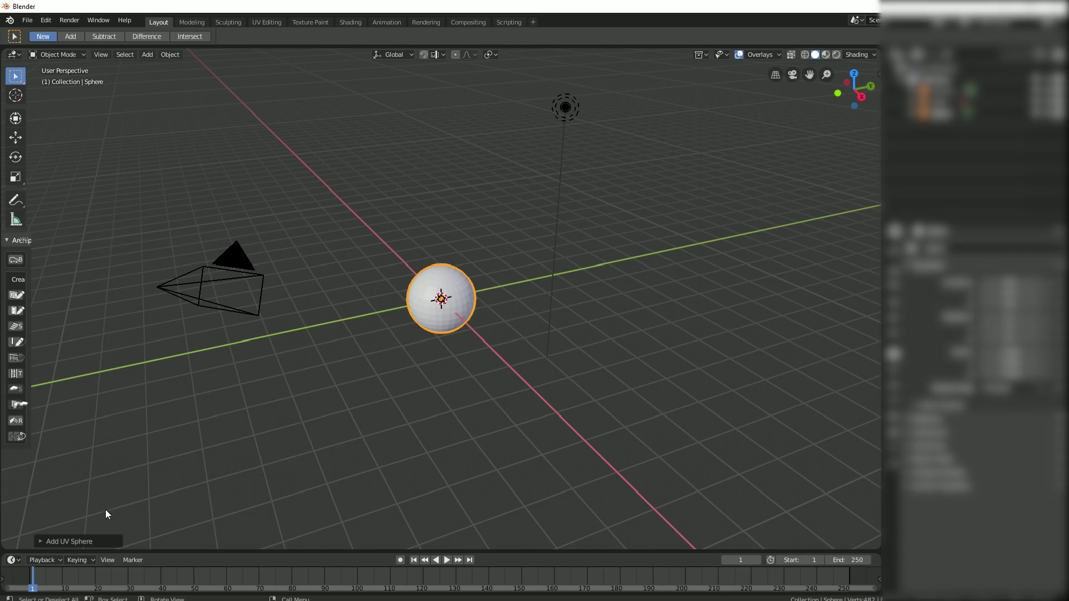
click(102, 540)
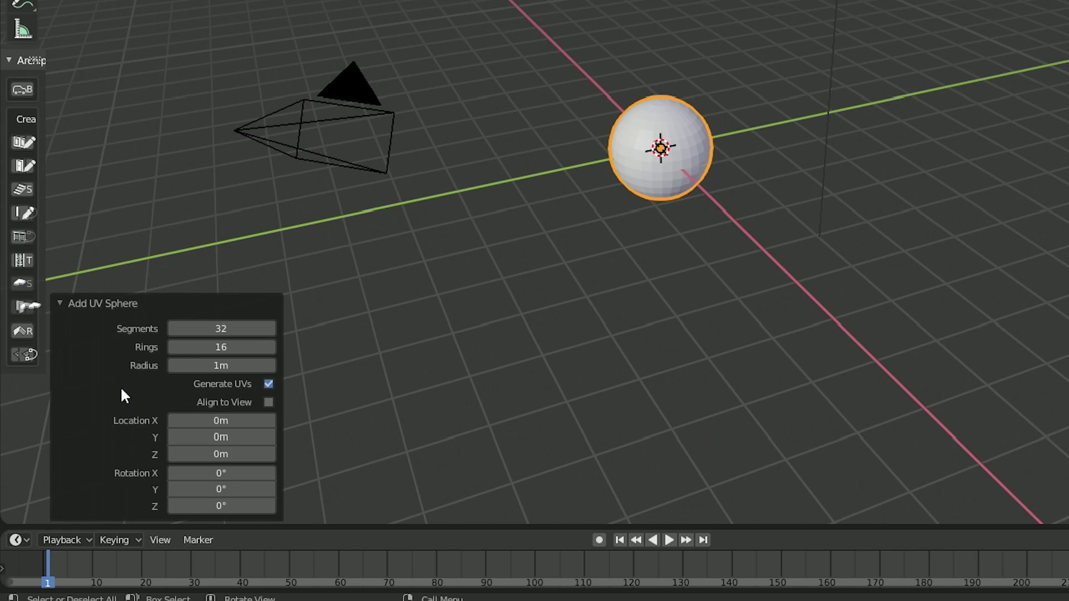
Step: Enter 25 for Segments and step Rings to 17 with the arrows
click(243, 329)
key(BackSpace)
key(BackSpace)
text(25)
key(Return)
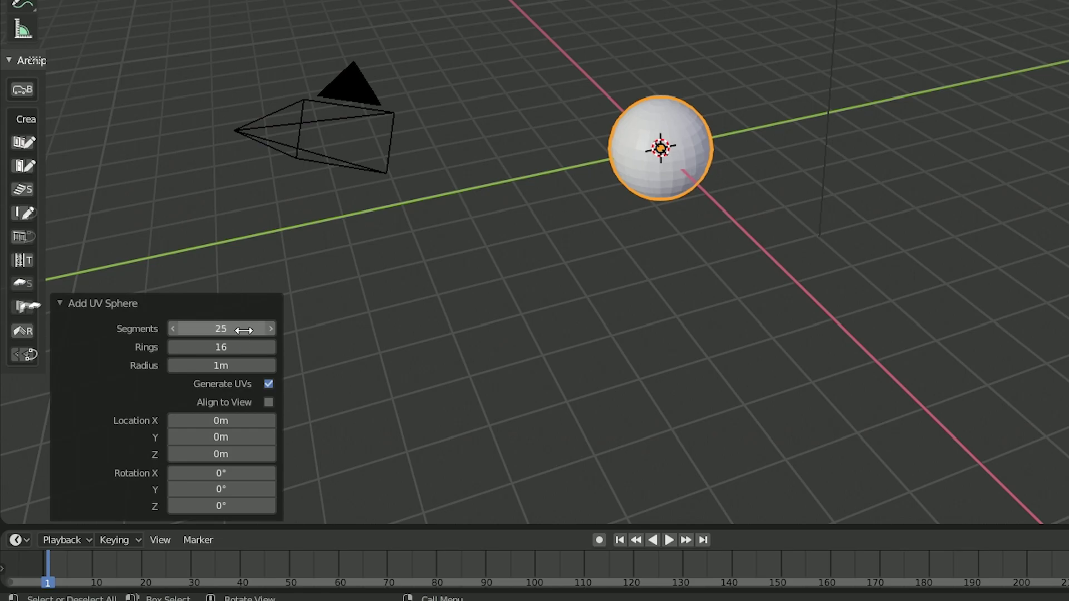
click(172, 348)
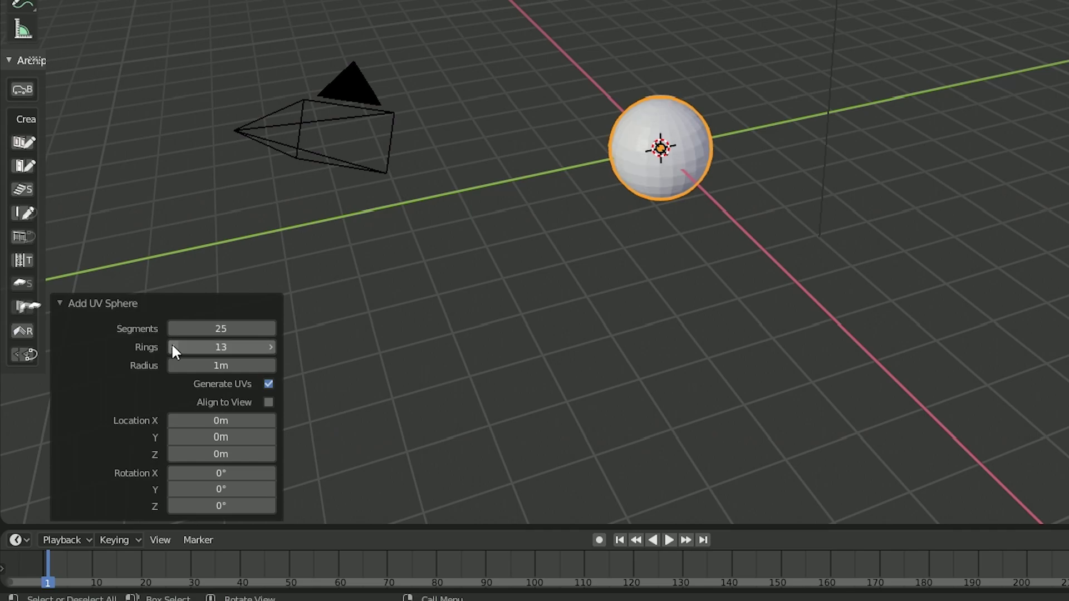
click(172, 348)
click(269, 346)
click(269, 347)
Step: Adjust the Add UV Sphere radius to 4 m, then correct it to 3.5 m
mouse_move(222, 366)
mouse_down()
mouse_move(137, 373)
mouse_move(275, 380)
mouse_up()
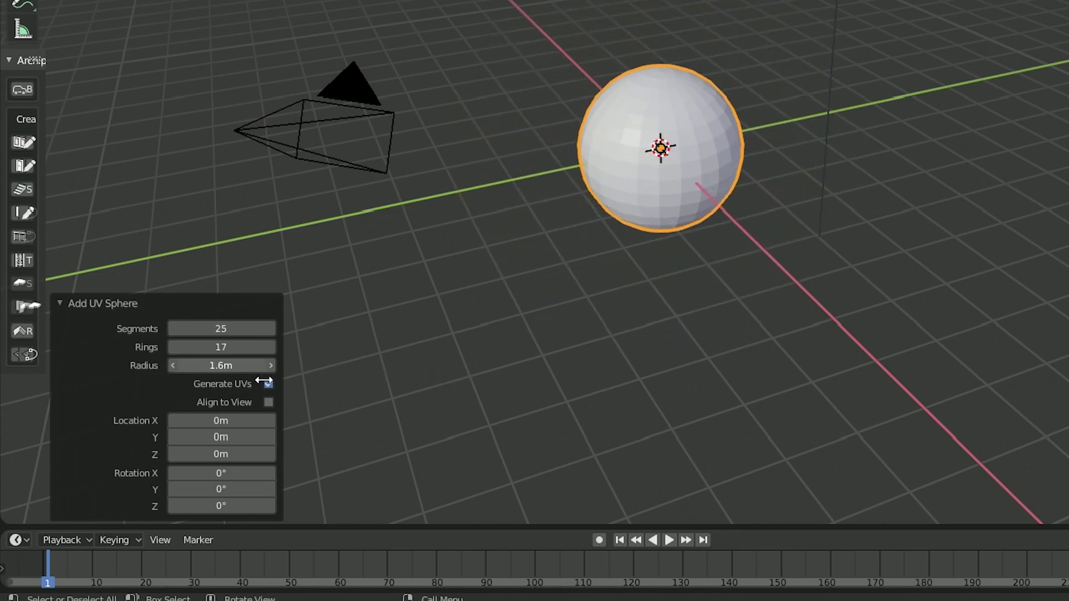
mouse_move(275, 380)
mouse_down()
mouse_move(206, 382)
mouse_move(245, 369)
mouse_up()
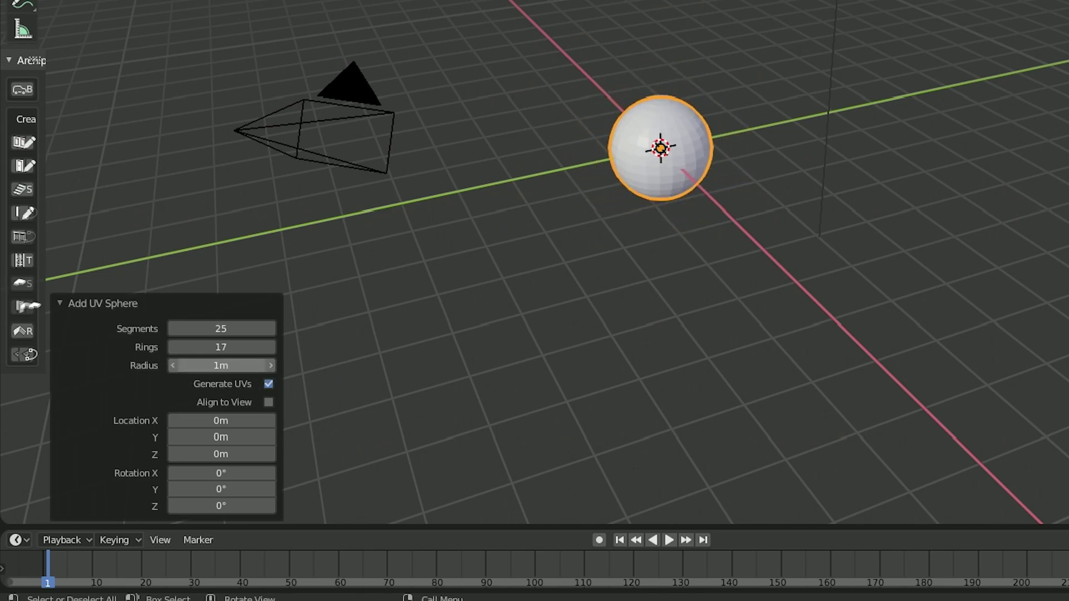
click(245, 368)
text(2*2)
key(Return)
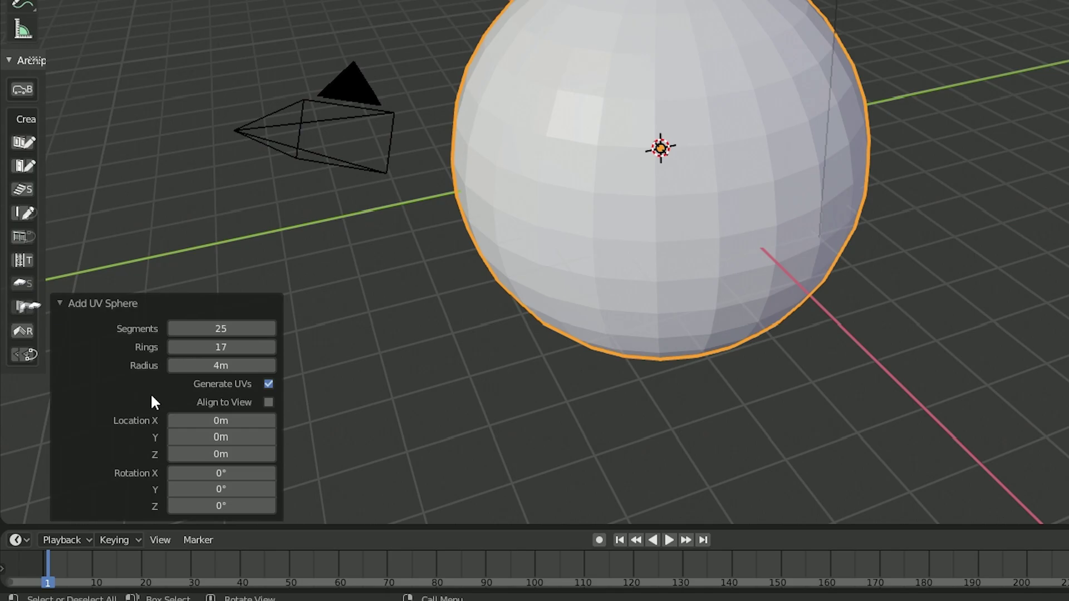
click(224, 365)
key(BackSpace)
key(BackSpace)
text(7)
key(BackSpace)
text(3.5)
key(Return)
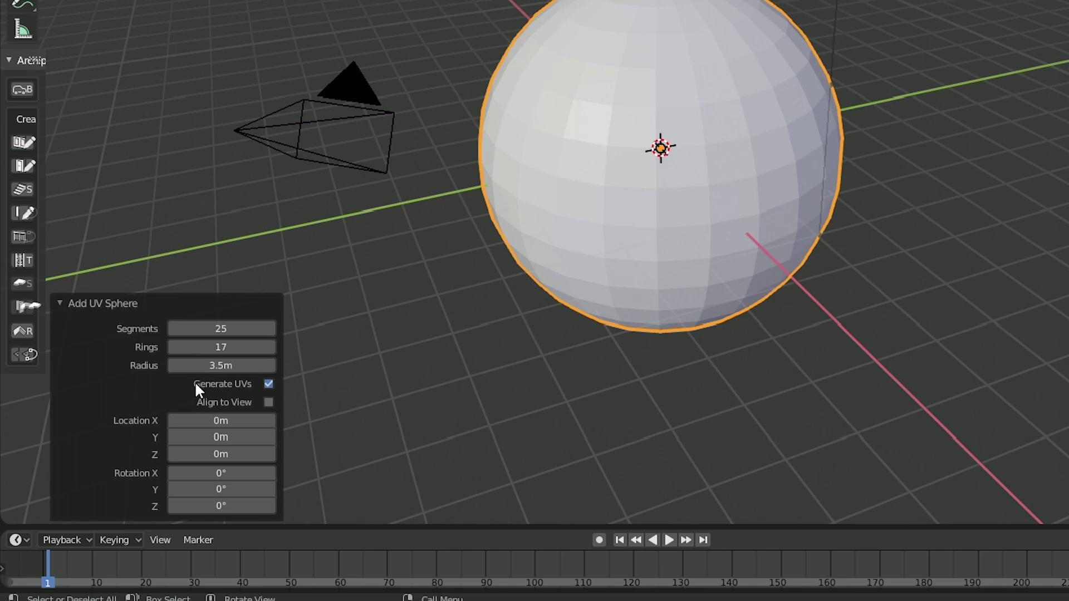
Step: Move the sphere to a new spot off the origin, then deselect and reselect it
key(g)
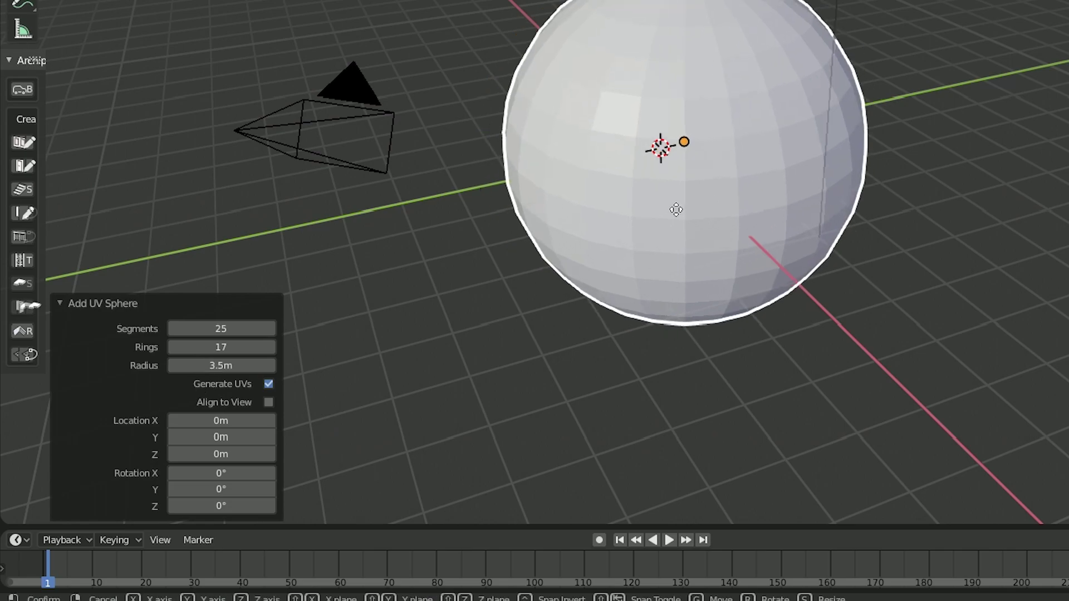
click(662, 233)
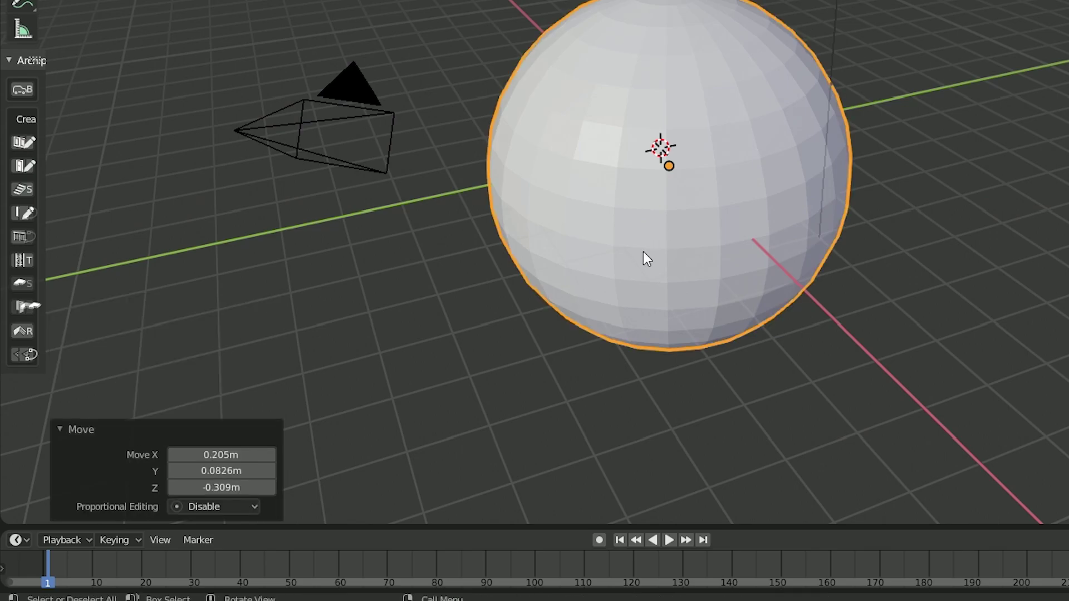
click(536, 319)
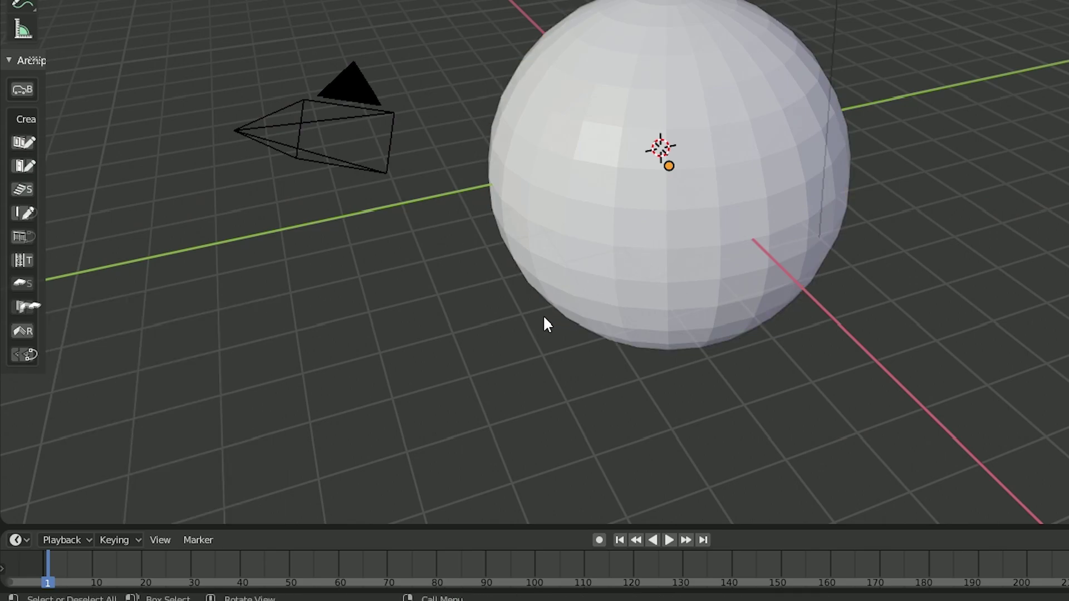
click(606, 284)
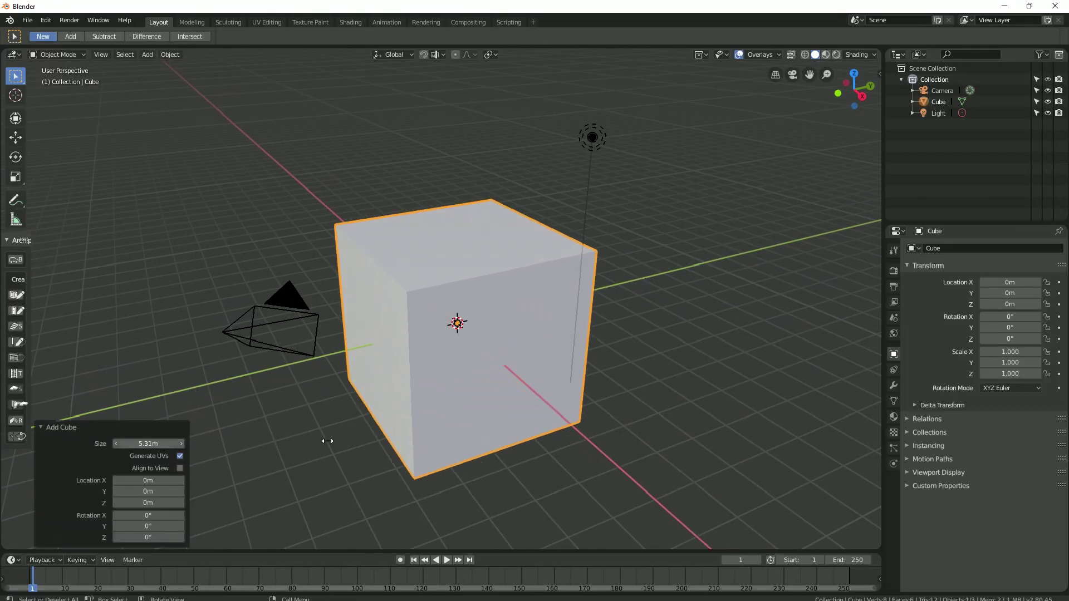
Step: Orbit around the scene and select the camera, light and cube, ending with only the cube selected
mouse_move(490, 353)
middle_down()
mouse_move(196, 262)
mouse_move(247, 282)
middle_up()
click(195, 263)
scroll(715, 338, up, 3)
scroll(713, 338, down, 5)
click(222, 243)
mouse_move(222, 242)
middle_down()
mouse_move(563, 382)
mouse_move(635, 458)
mouse_move(506, 443)
middle_up()
click(615, 331)
shift+click(358, 288)
shift+click(713, 172)
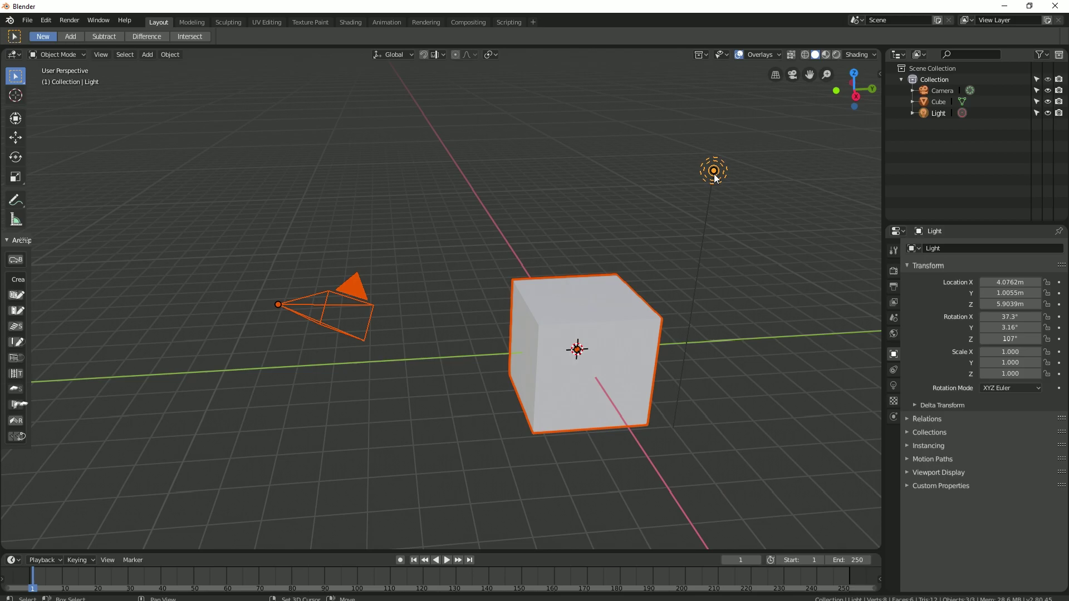
click(577, 386)
Step: Cancel an X/Y-constrained move of the cube and delete the cube
key(g)
key(x)
key(y)
key(Escape)
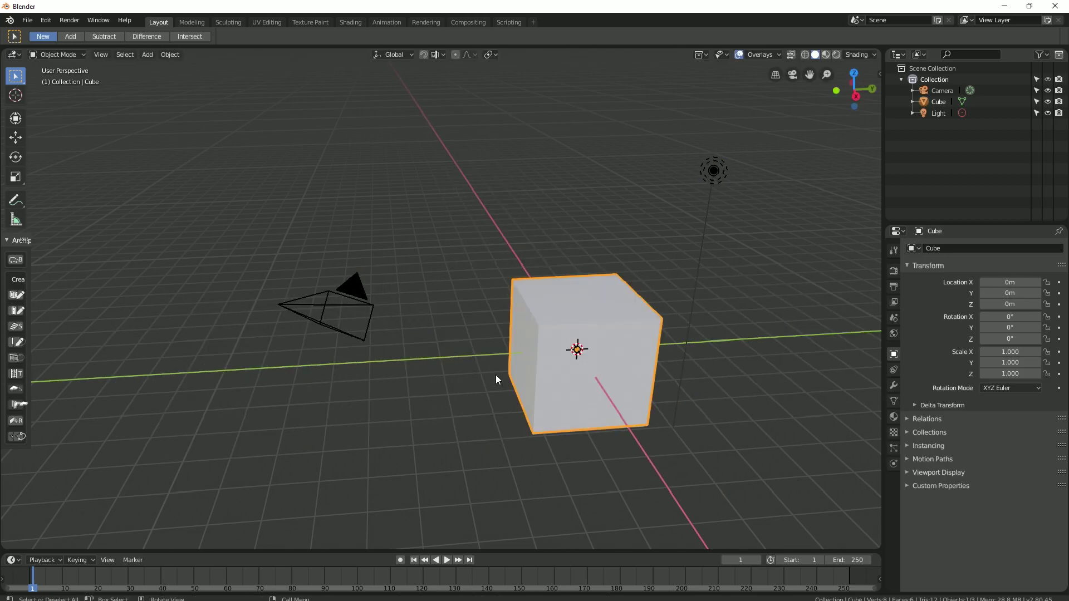
key(x)
click(448, 364)
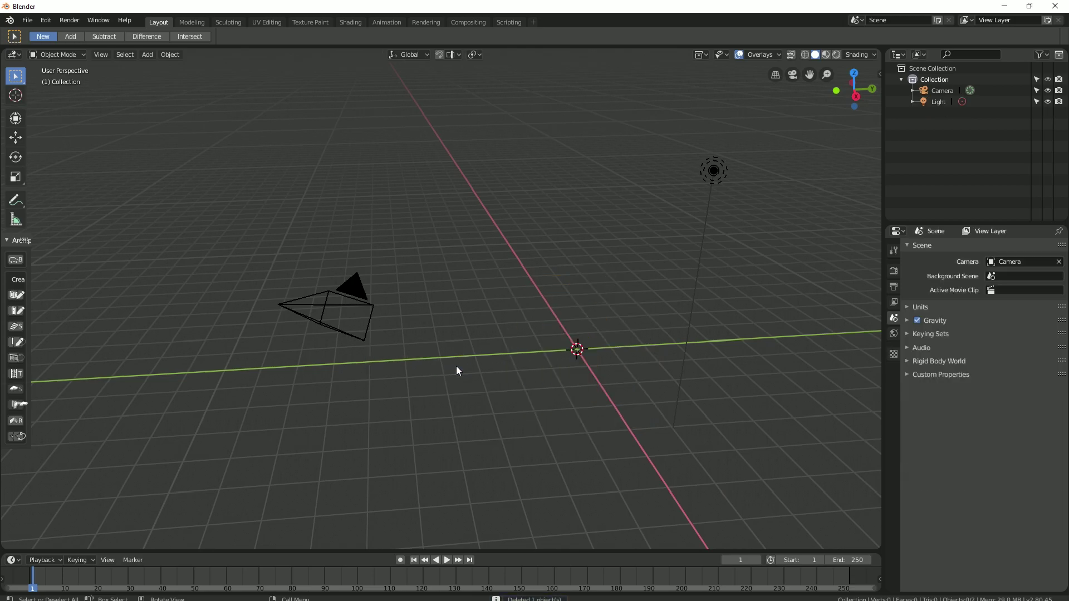